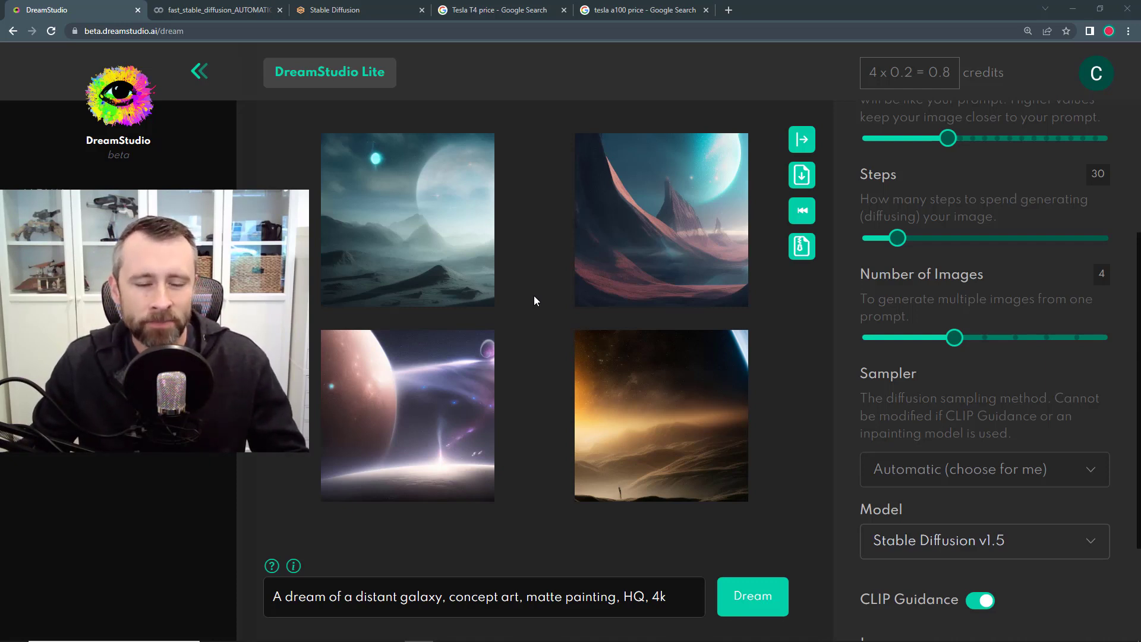
pyautogui.moveTo(419, 205)
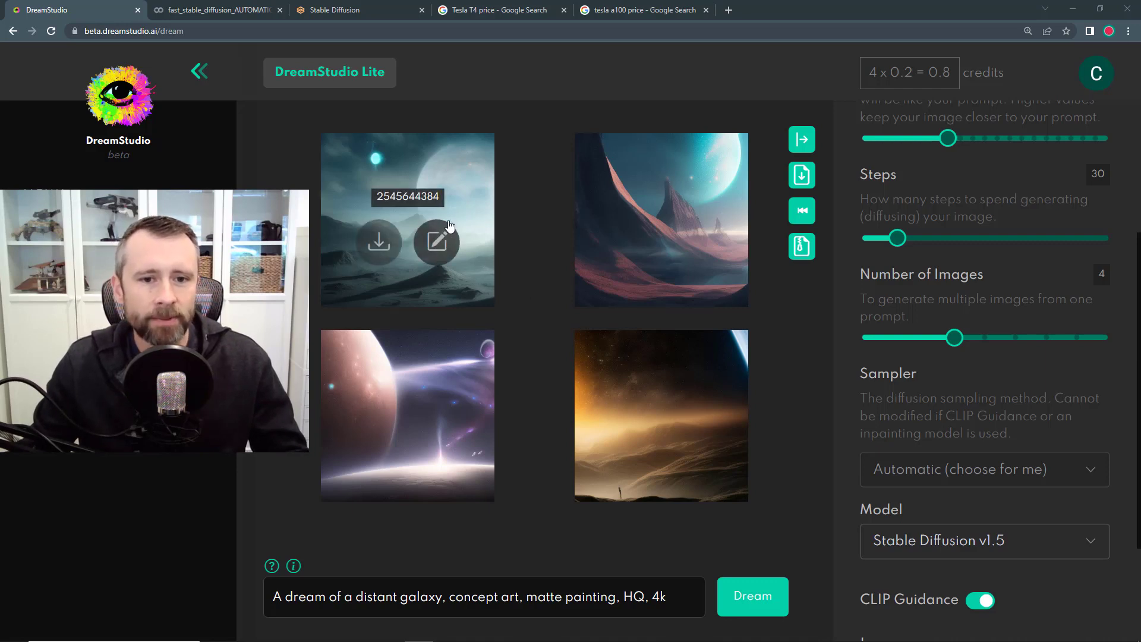
pyautogui.moveTo(656, 204)
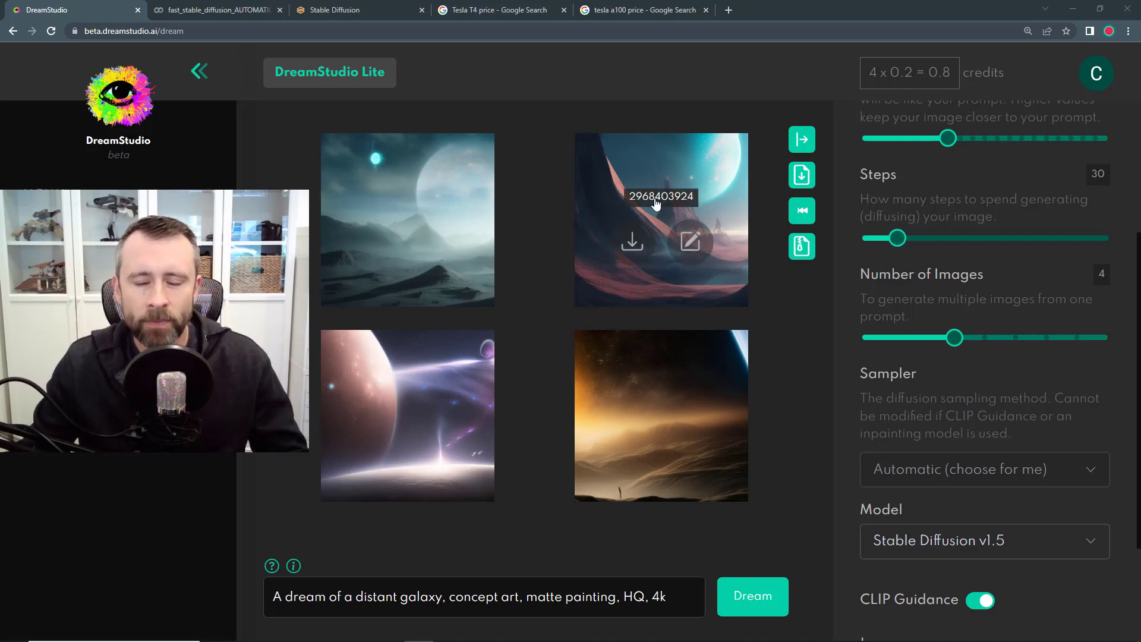
pyautogui.moveTo(410, 403)
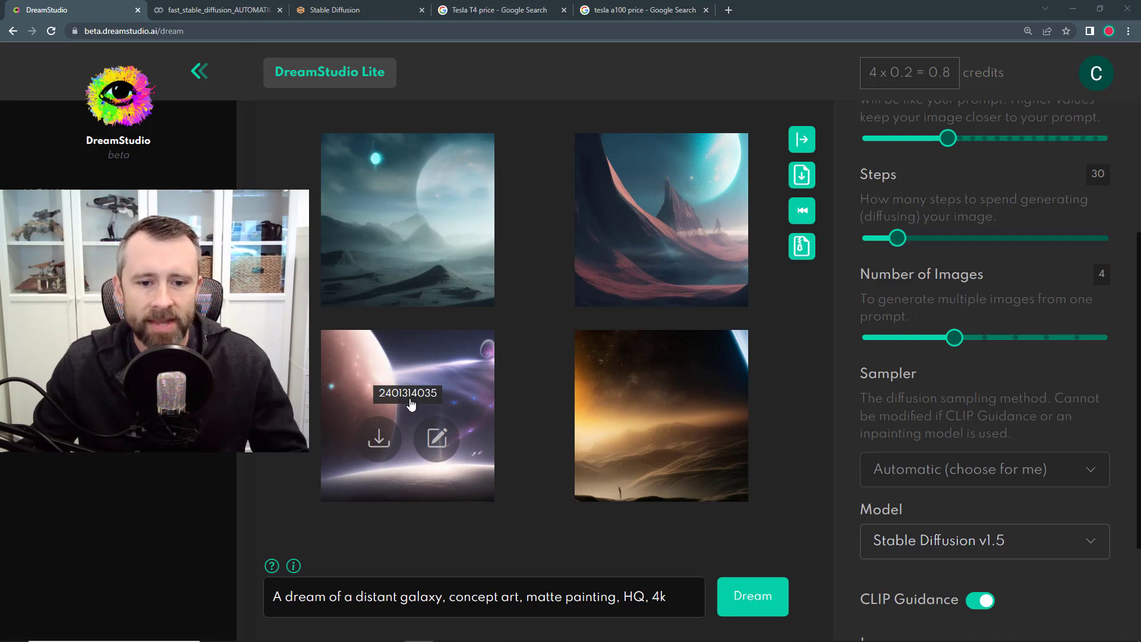
pyautogui.moveTo(654, 401)
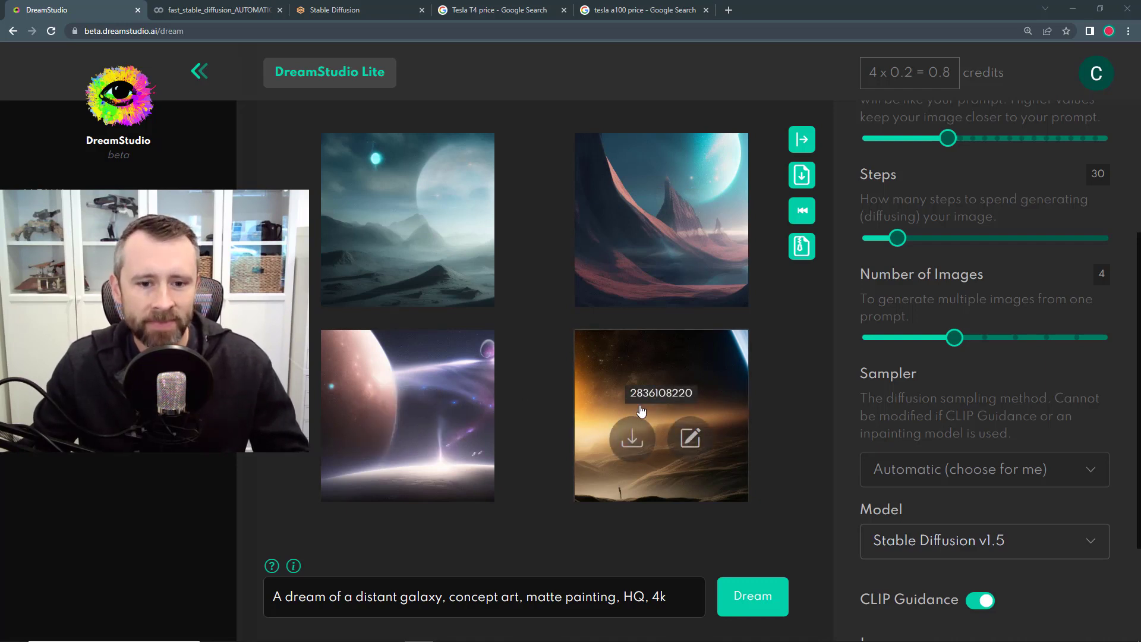
pyautogui.moveTo(416, 279)
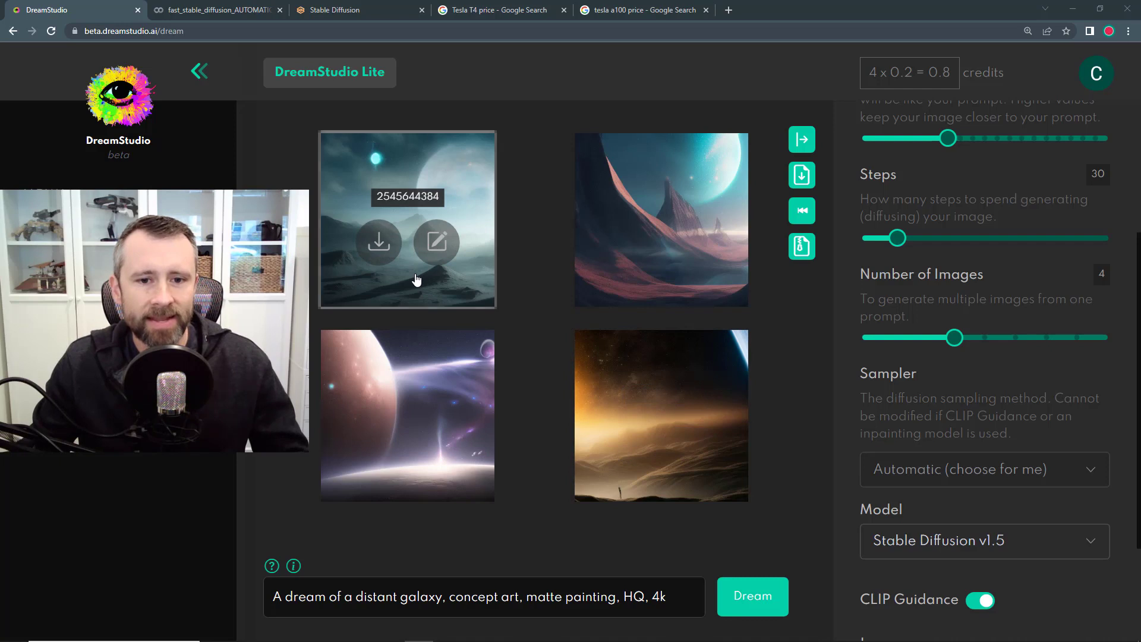
pyautogui.click(408, 203)
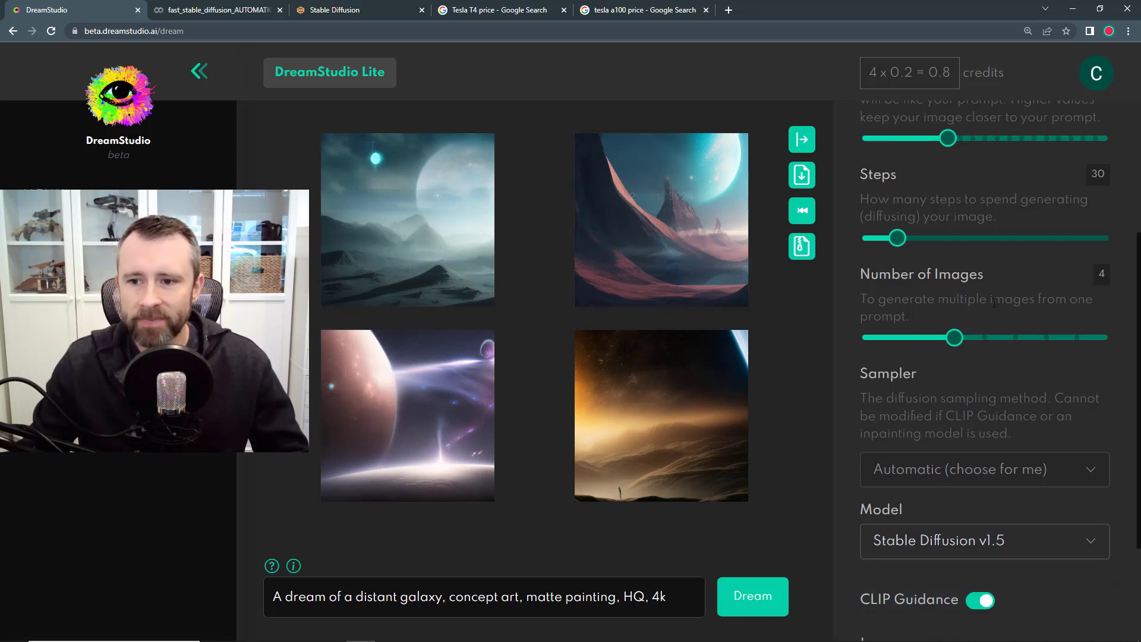
# - Reduce Number of Images to 1
pyautogui.scroll(-2, 999, 297)
pyautogui.scroll(4, 969, 446)
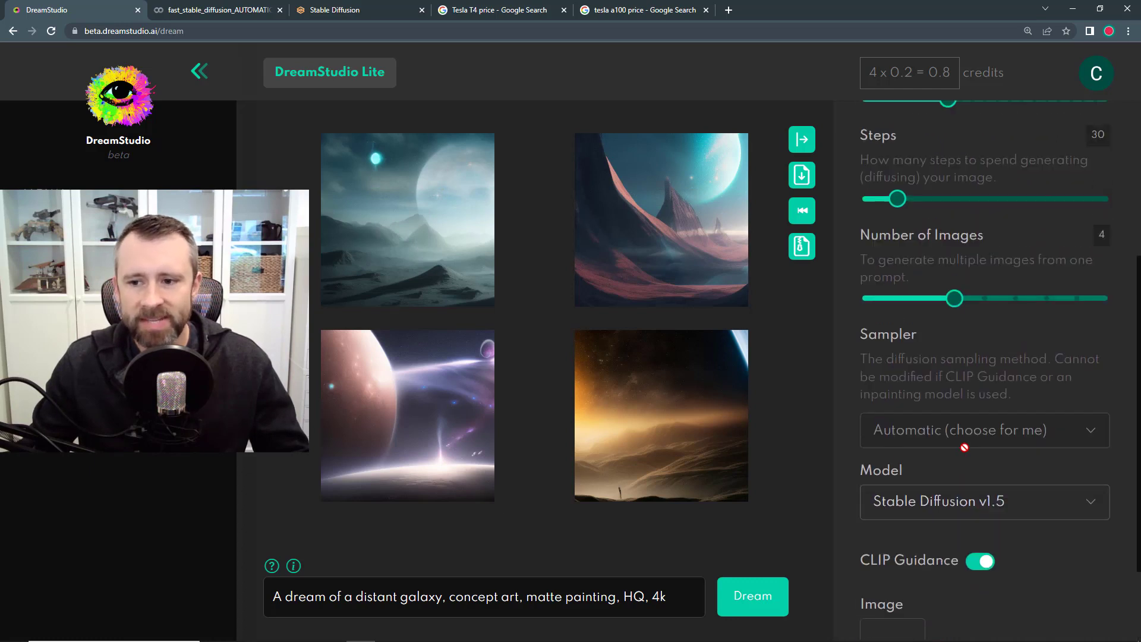
pyautogui.scroll(2, 991, 375)
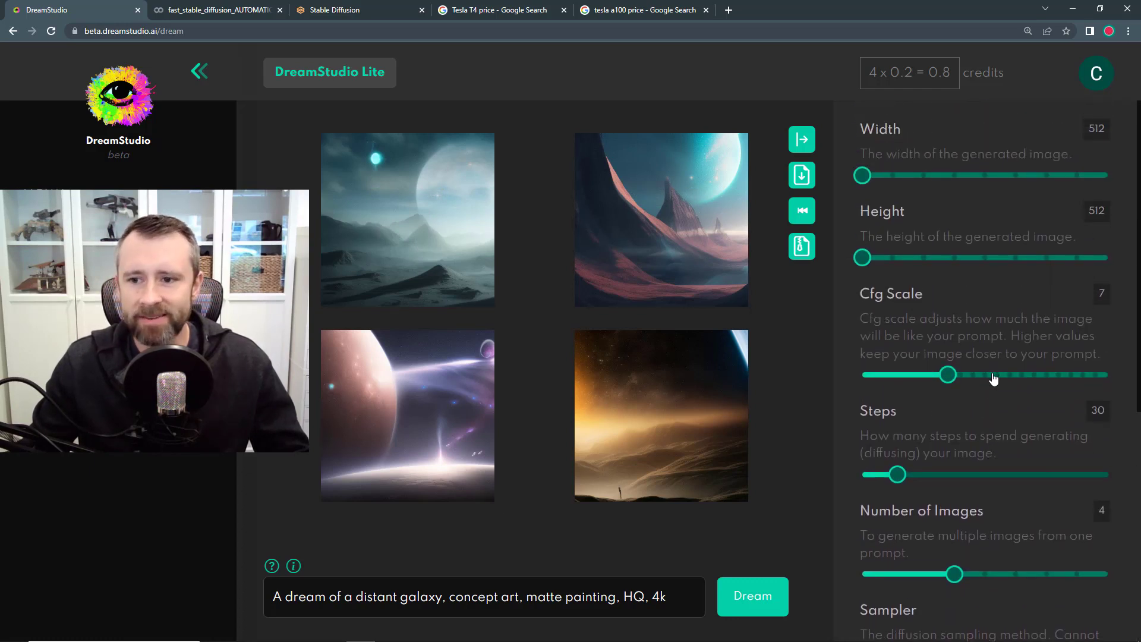
pyautogui.scroll(-1, 968, 383)
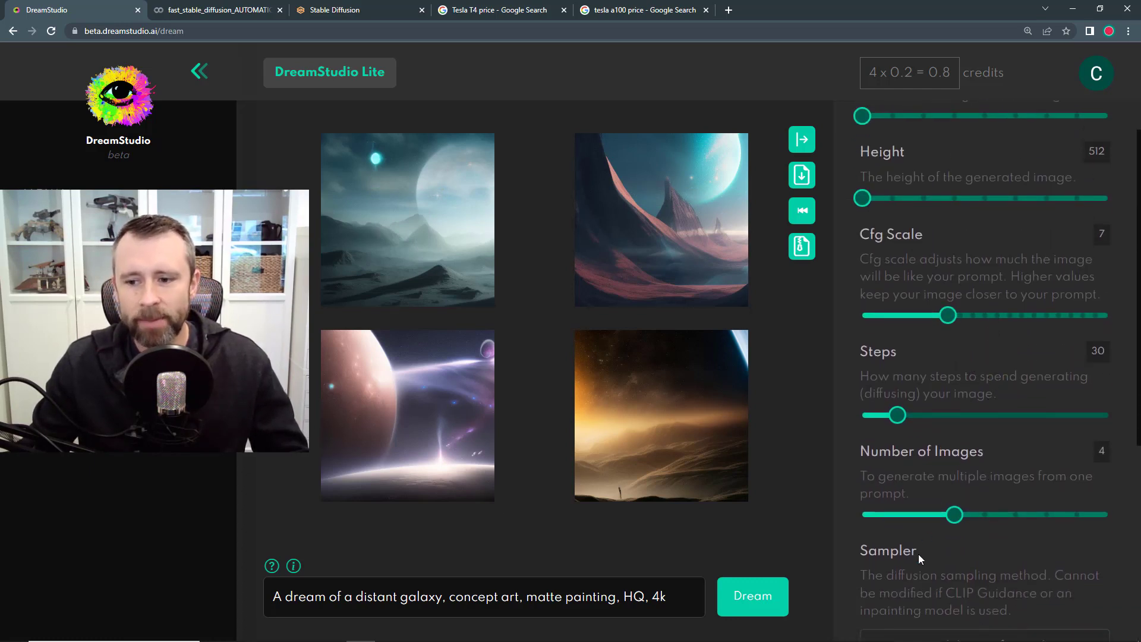
pyautogui.moveTo(954, 516); pyautogui.dragTo(855, 523)
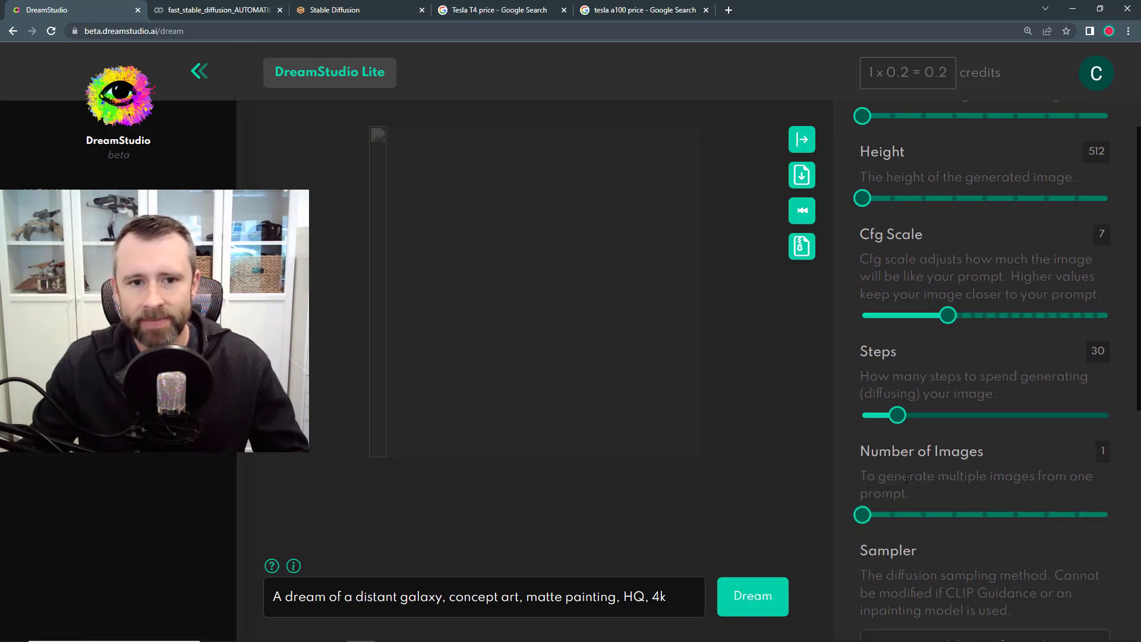
pyautogui.scroll(-3, 924, 454)
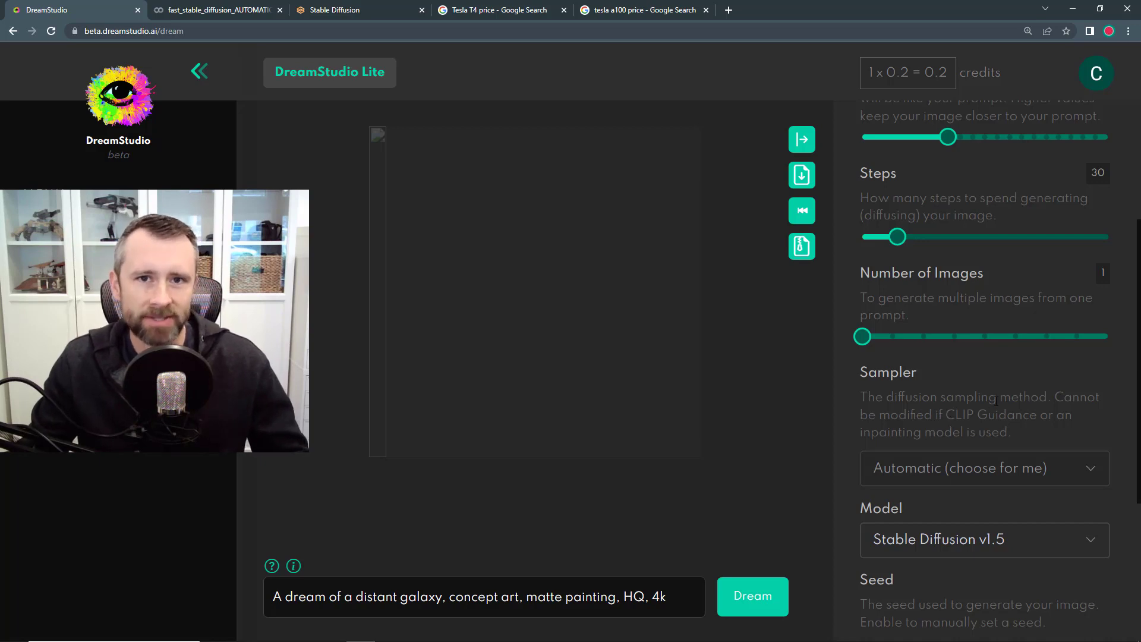
pyautogui.scroll(-2, 999, 414)
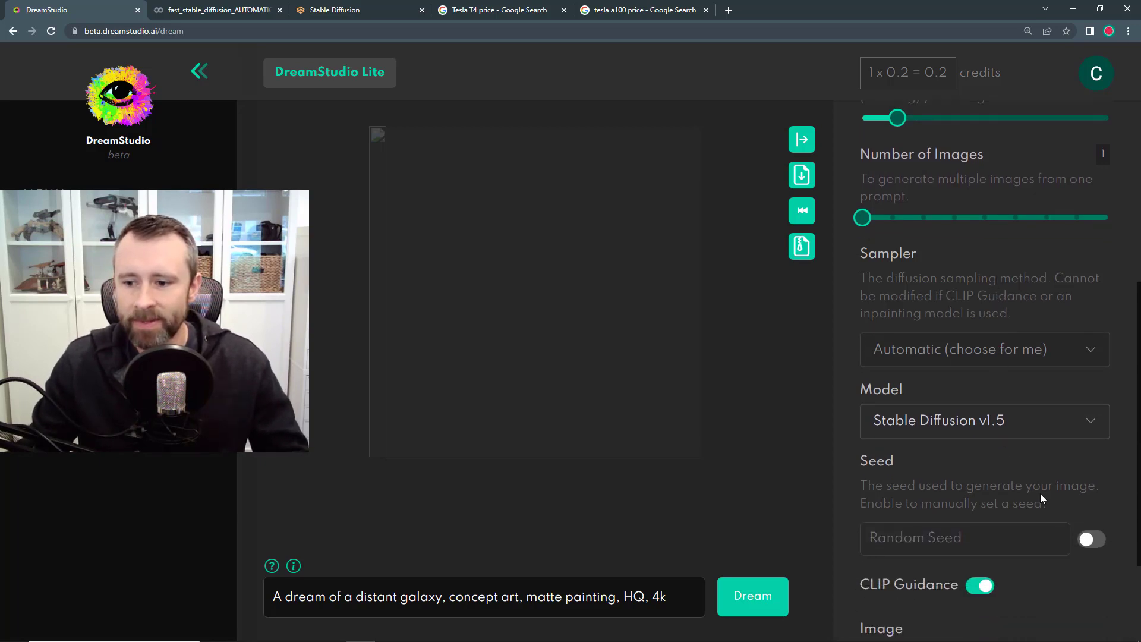
pyautogui.click(1088, 540)
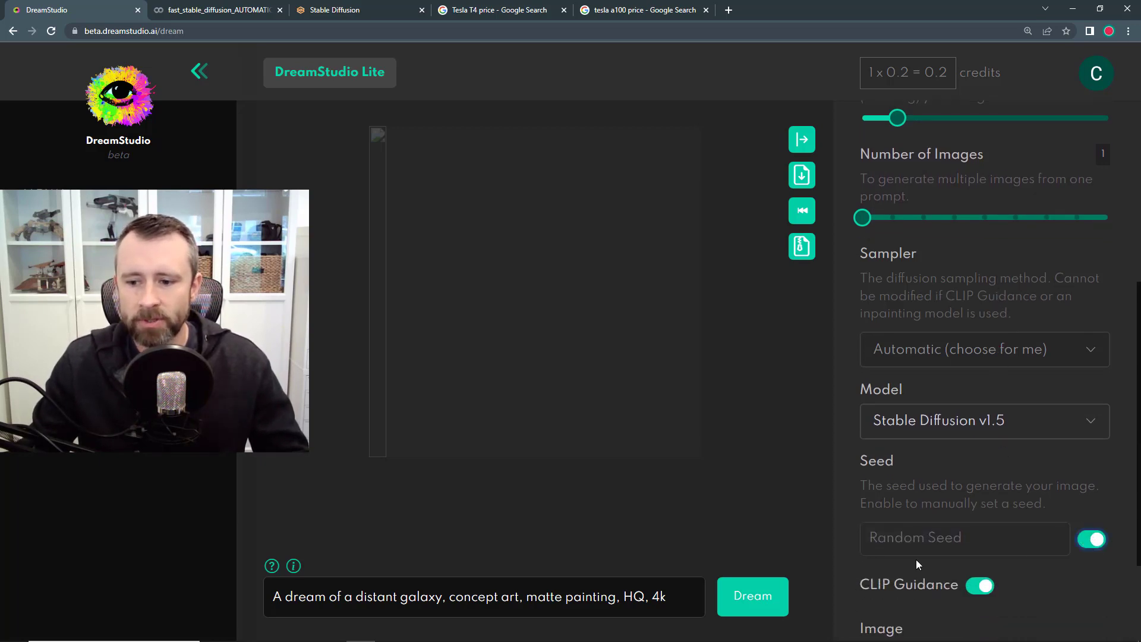
pyautogui.click(900, 542)
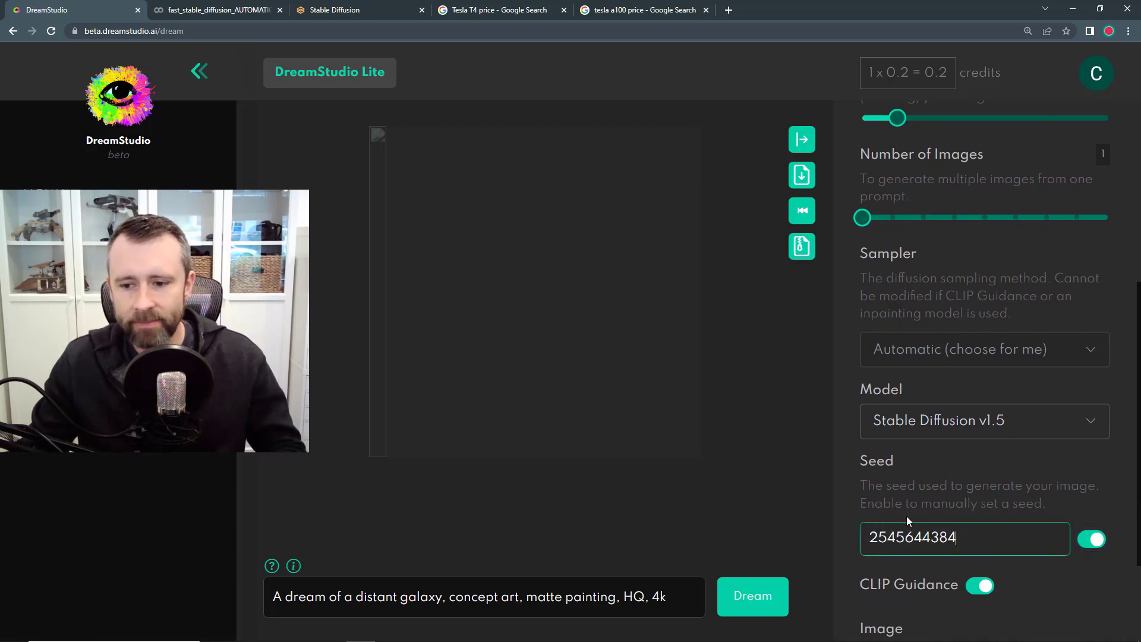
pyautogui.hotkey('ctrl', 'v')
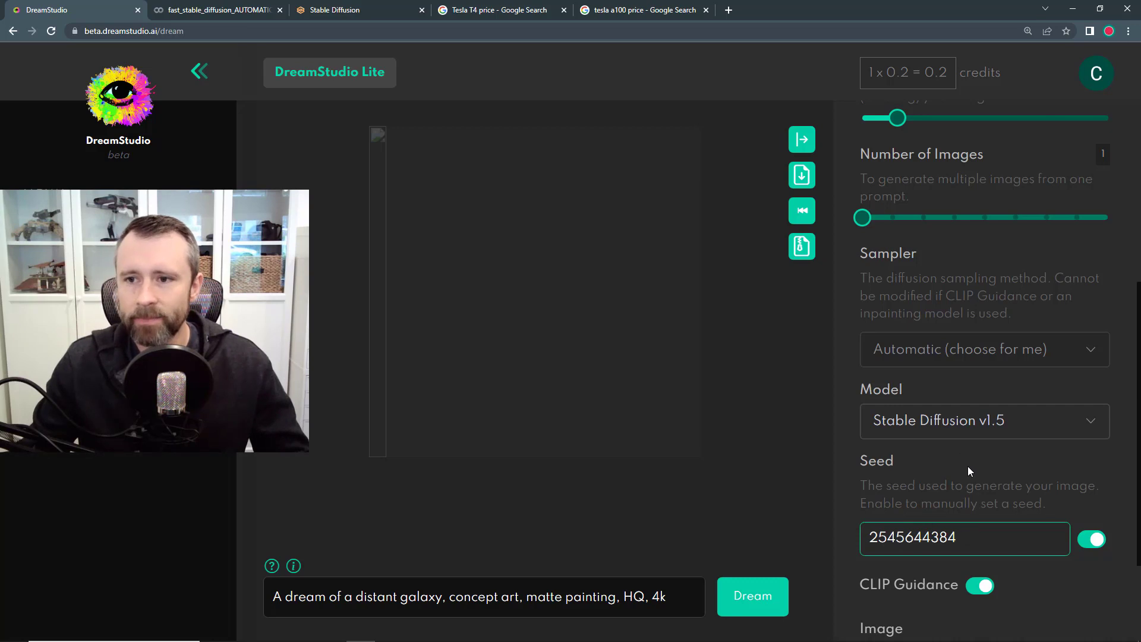
pyautogui.click(747, 600)
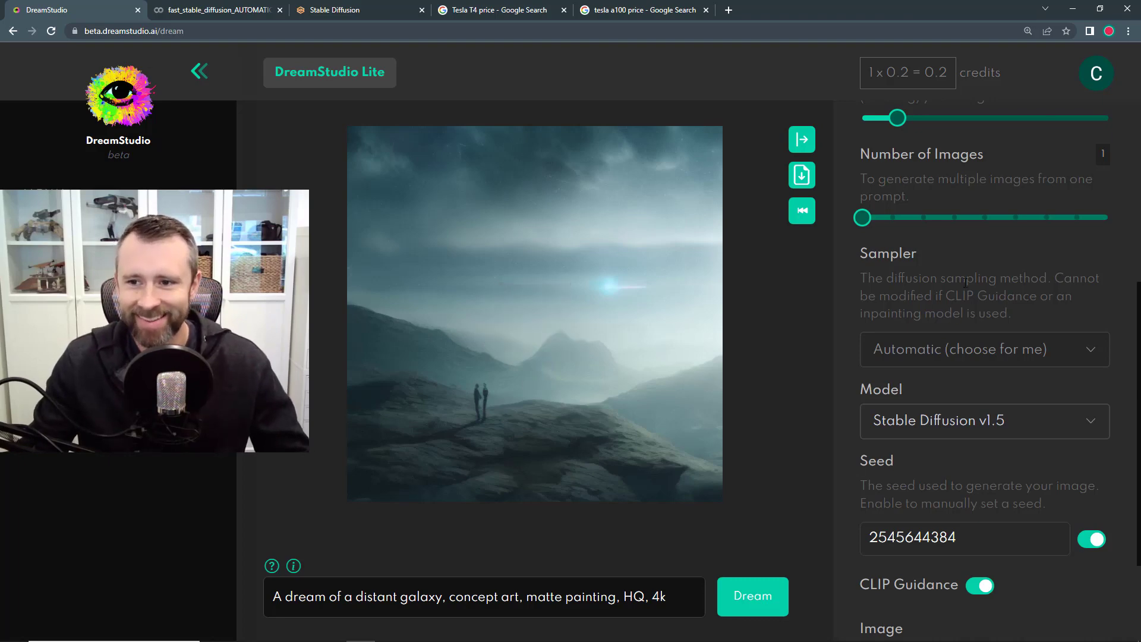
pyautogui.scroll(1, 965, 282)
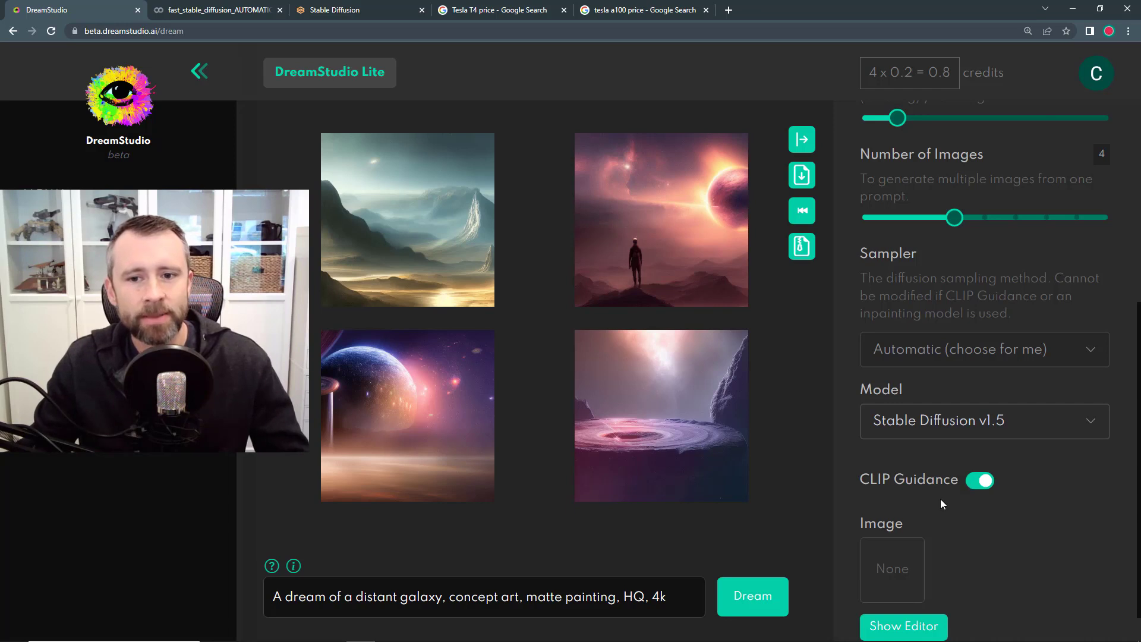
pyautogui.moveTo(703, 287)
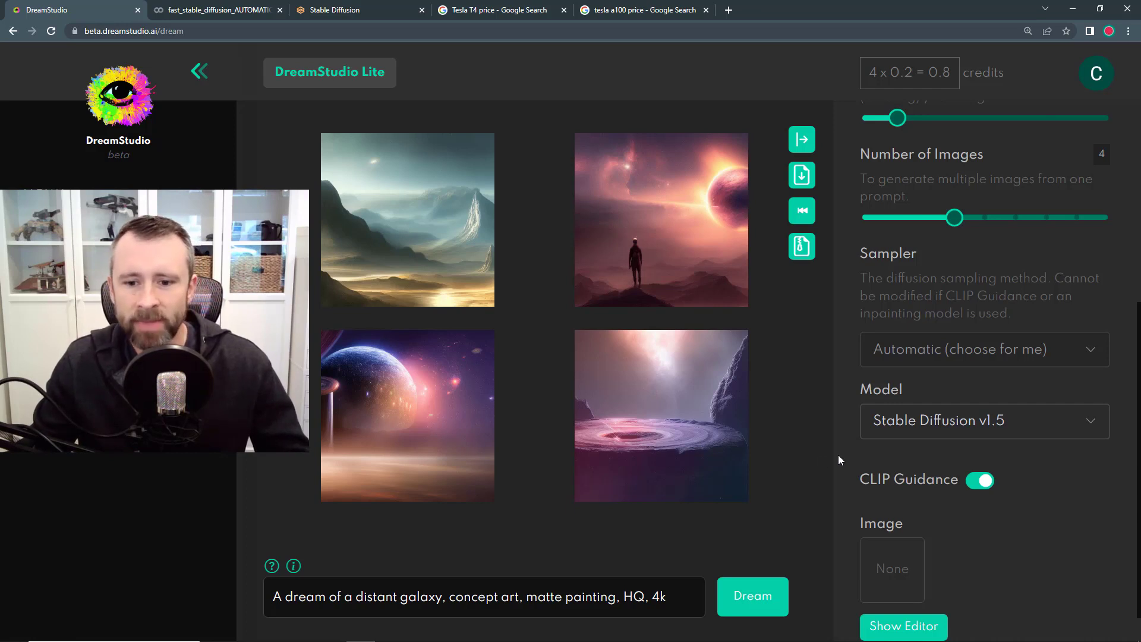
pyautogui.click(988, 486)
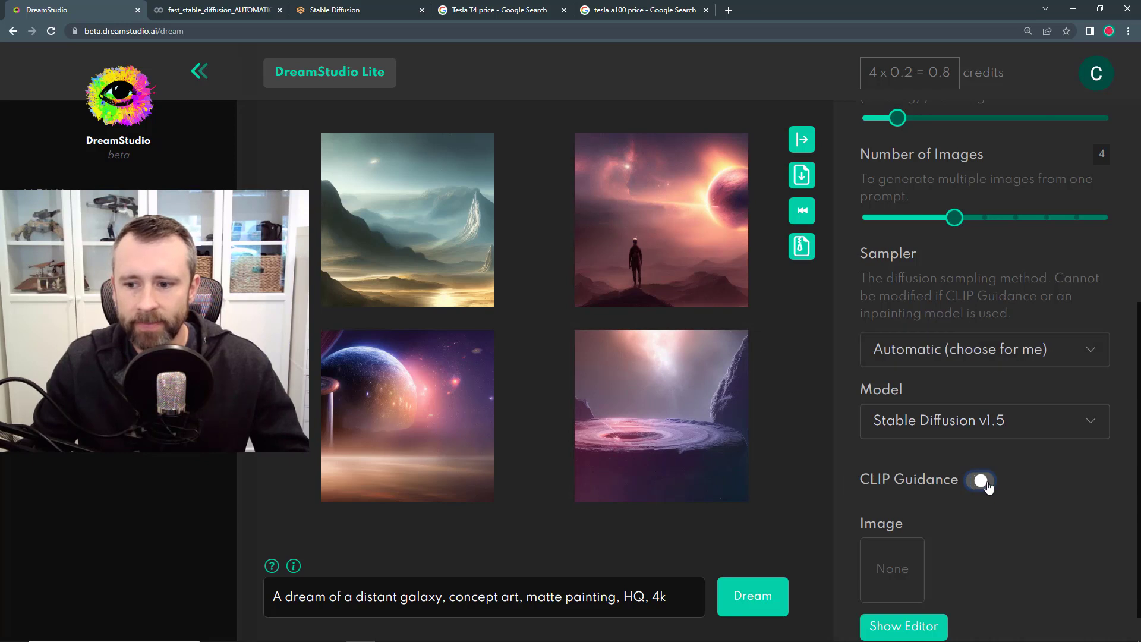
pyautogui.click(753, 598)
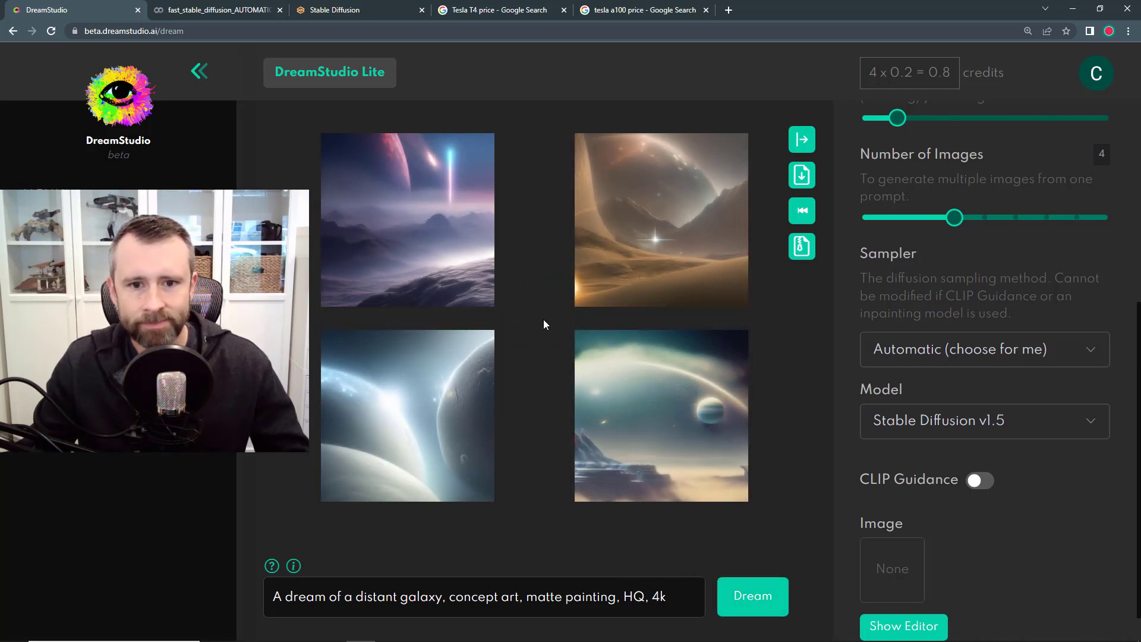
pyautogui.moveTo(414, 205)
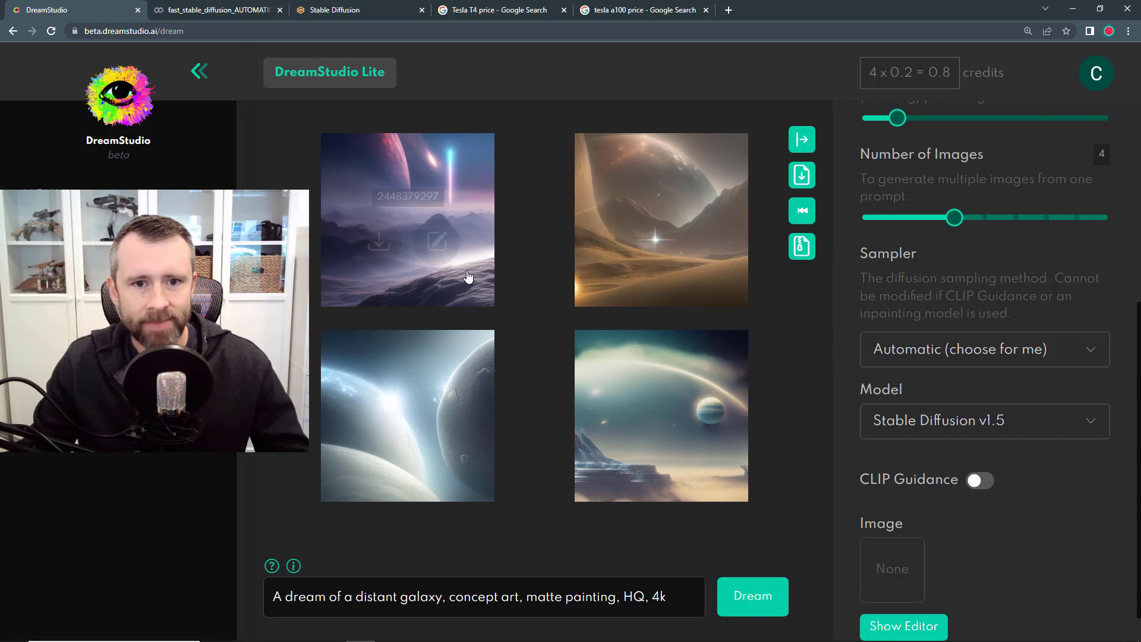
pyautogui.click(410, 200)
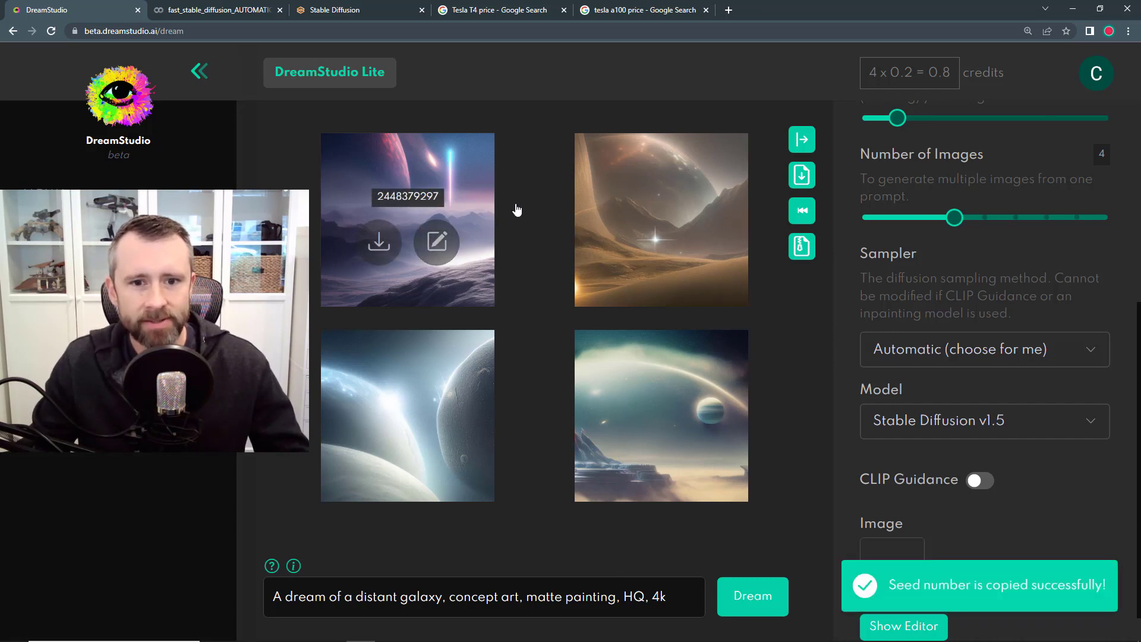
pyautogui.moveTo(954, 218); pyautogui.dragTo(862, 245)
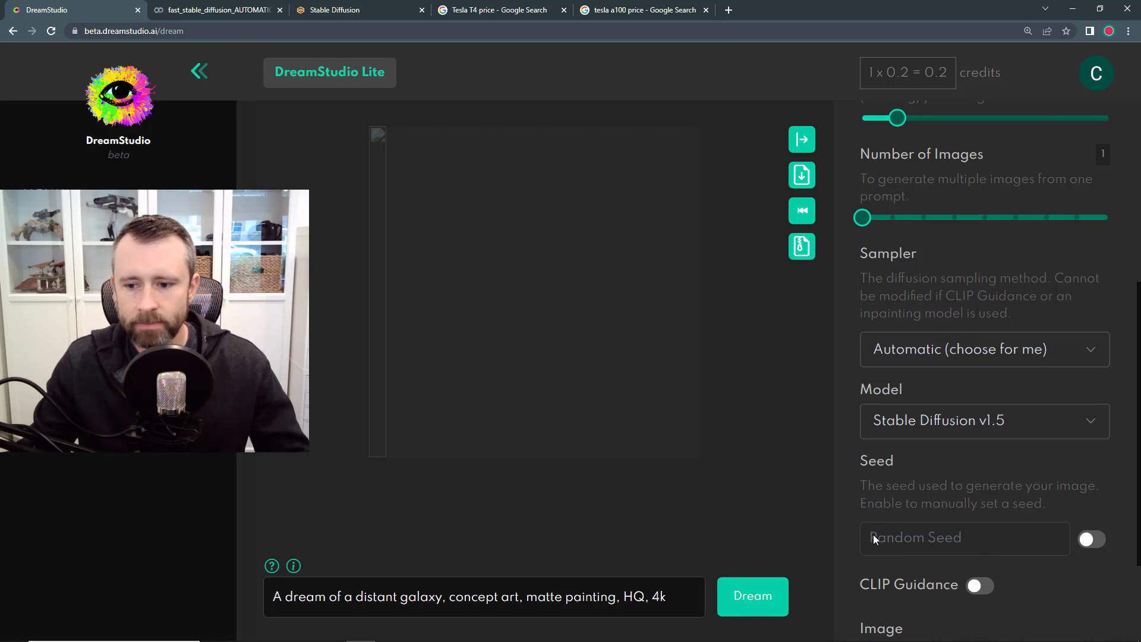
pyautogui.click(1089, 539)
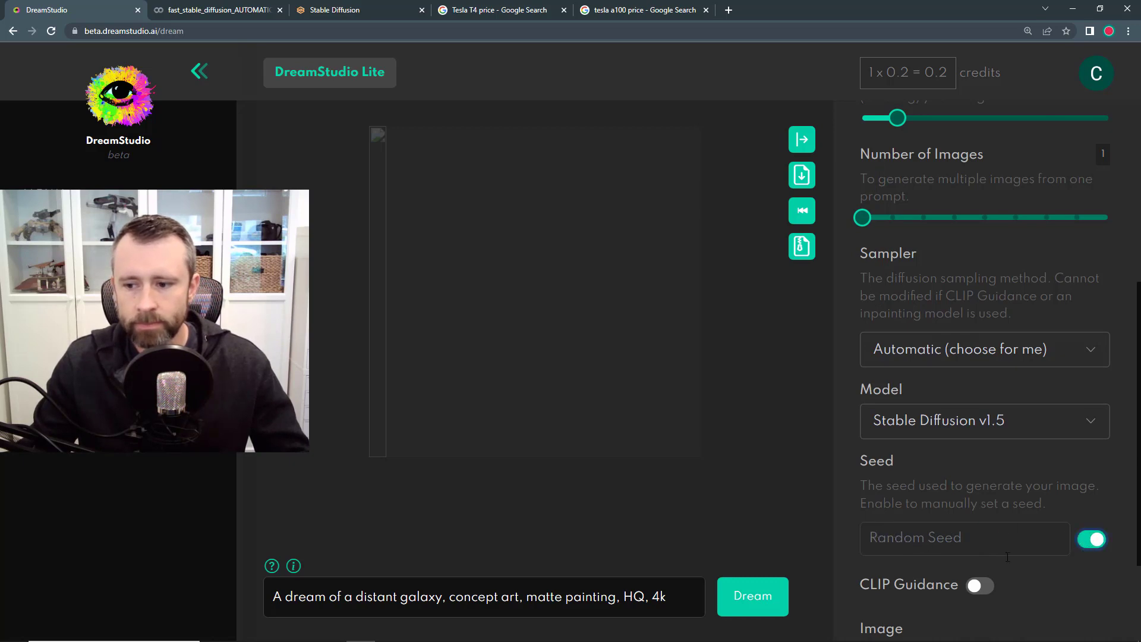
pyautogui.click(884, 539)
pyautogui.hotkey('ctrl', 'v')
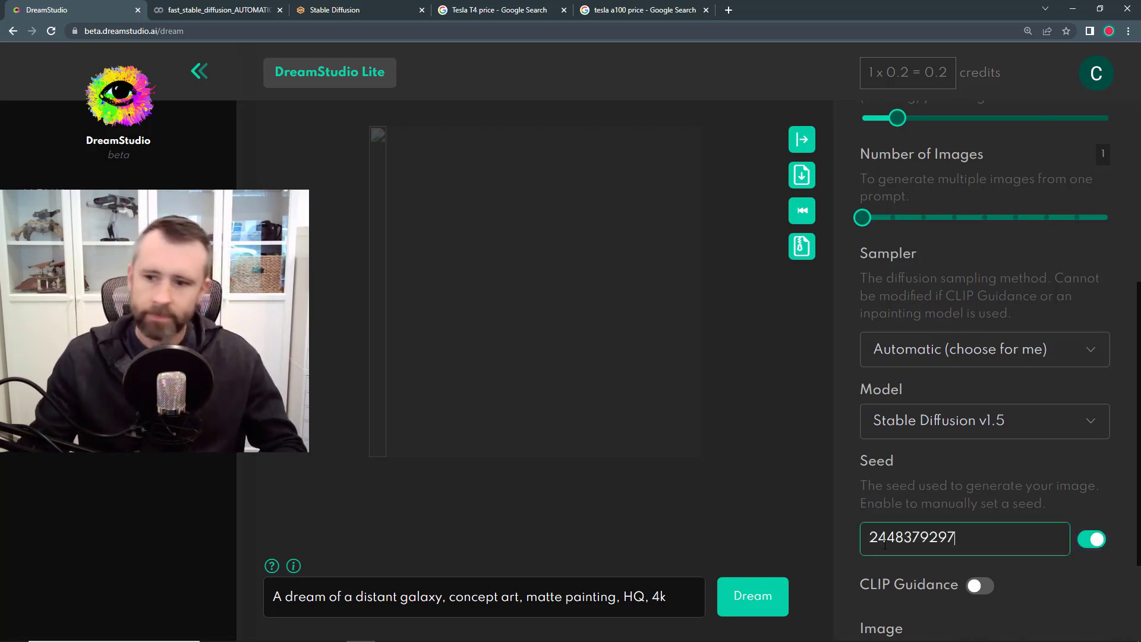
pyautogui.click(752, 601)
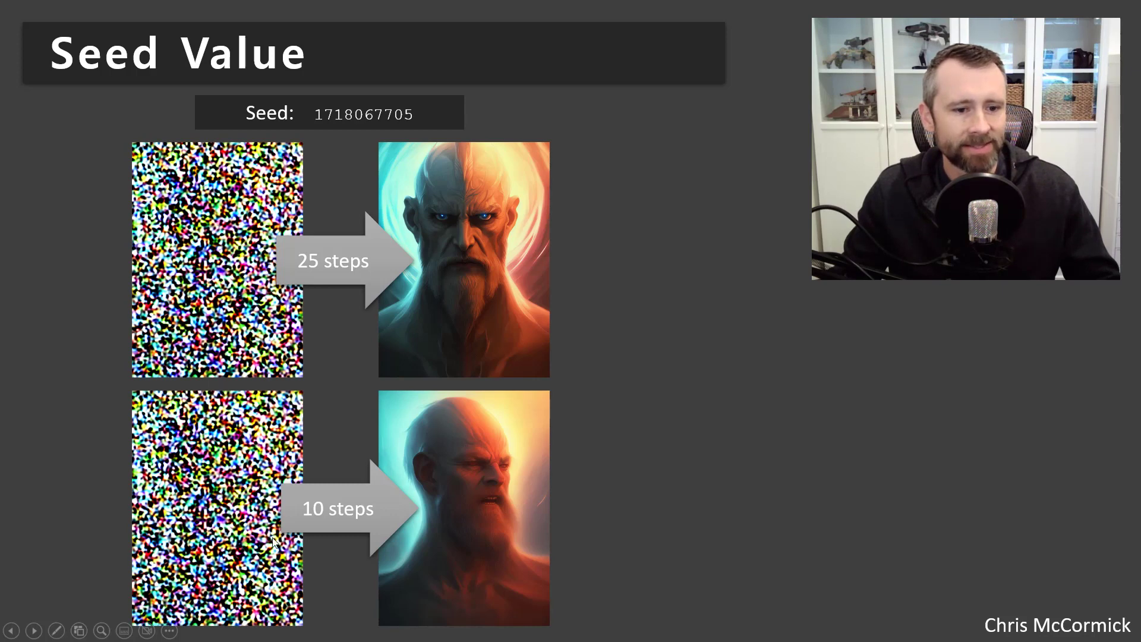
# - Move the slideshow on to the same-seed, different-prompts slide
pyautogui.press('Right')
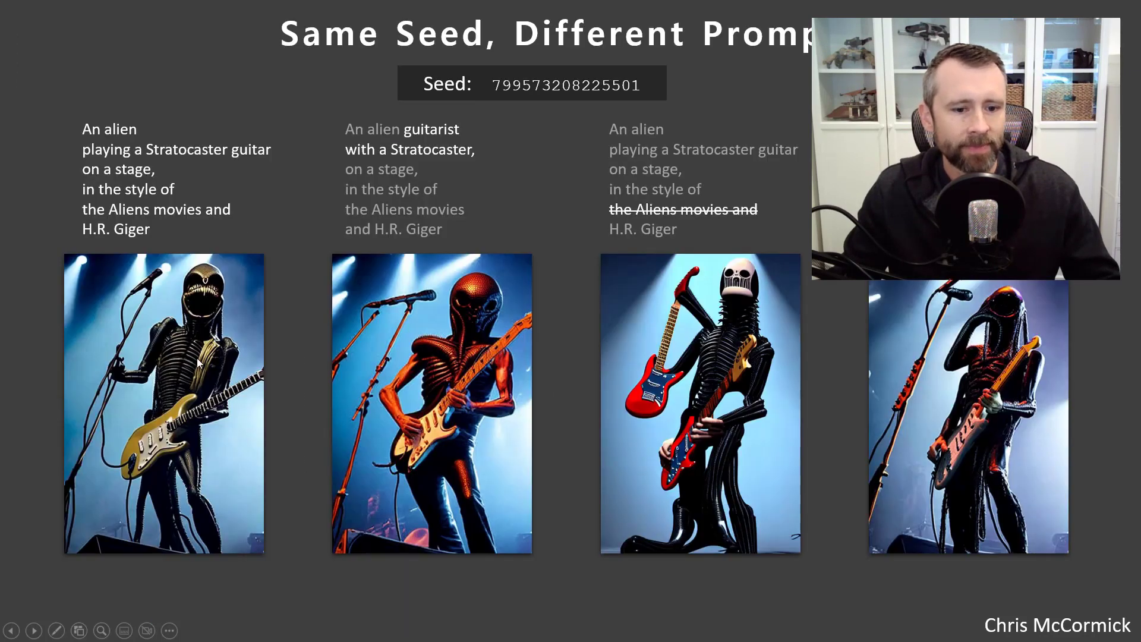
pyautogui.press('Left')
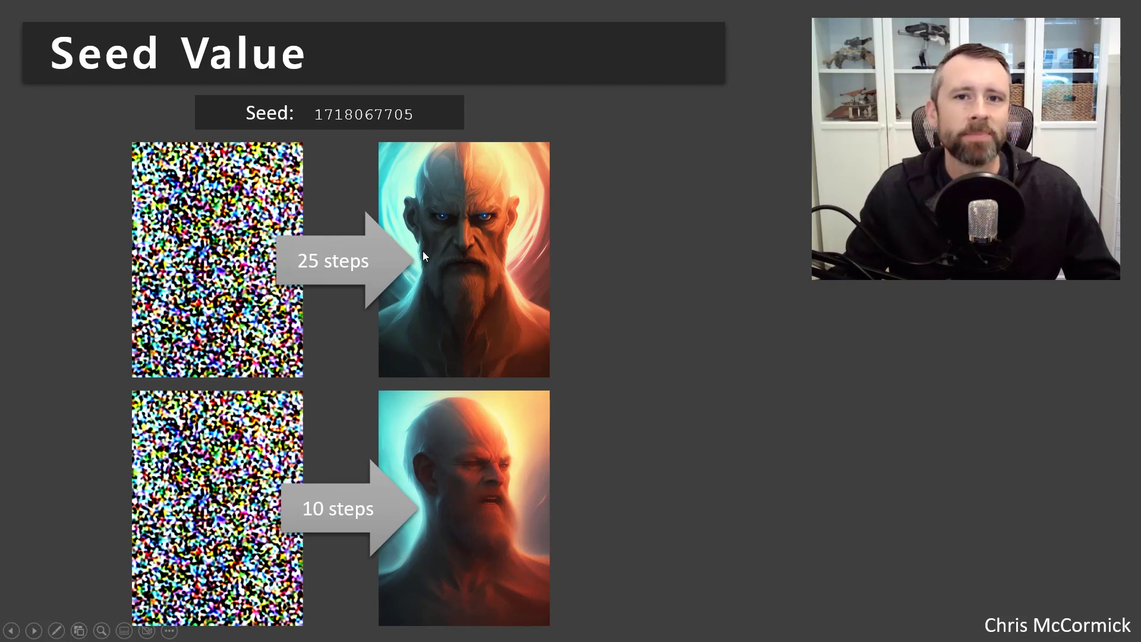
pyautogui.press('Right')
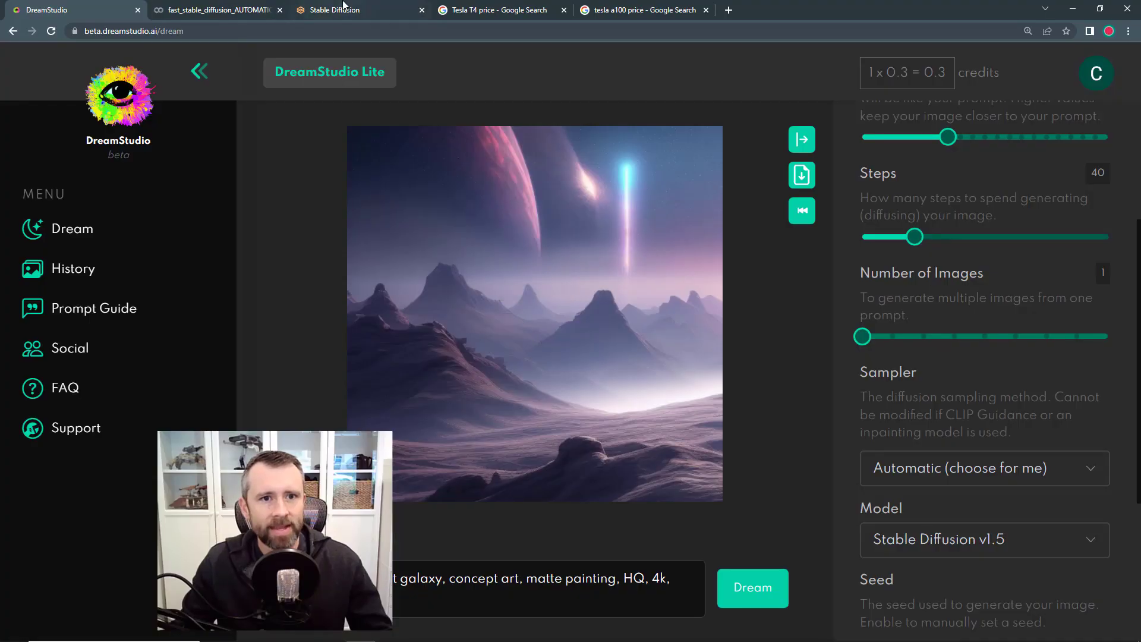
pyautogui.click(351, 10)
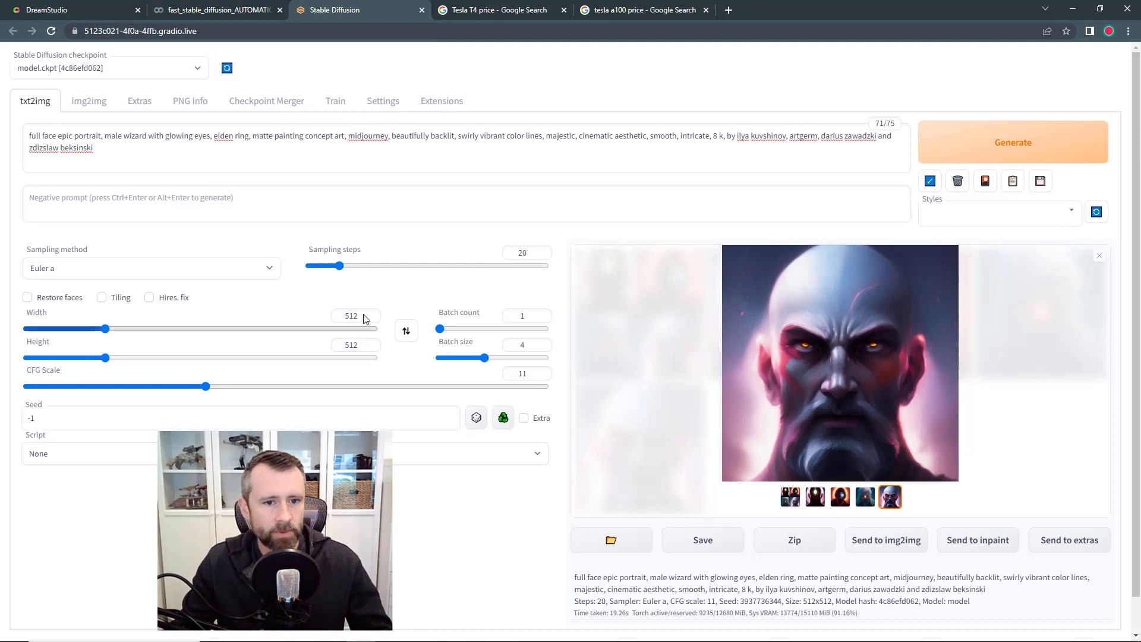
pyautogui.click(161, 159)
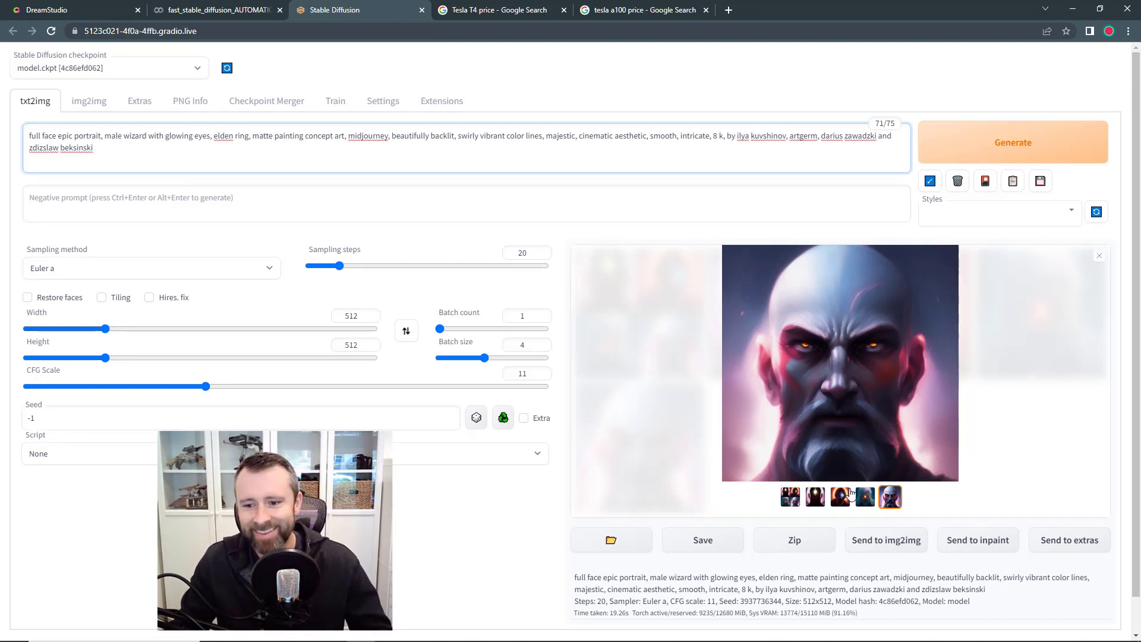
pyautogui.click(815, 497)
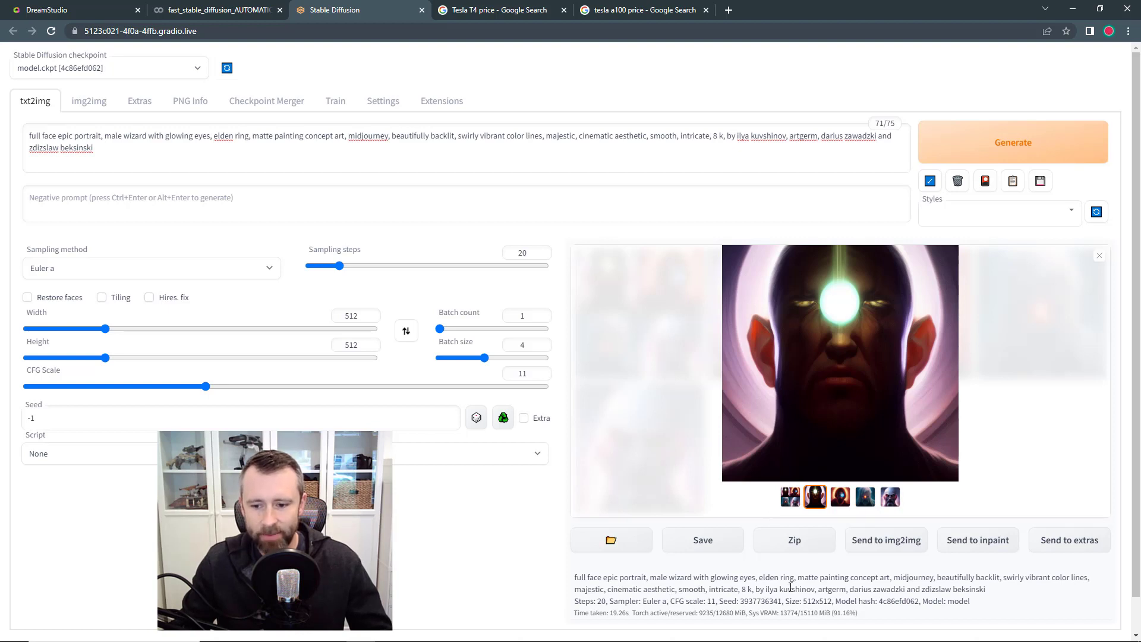
pyautogui.scroll(-1, 791, 587)
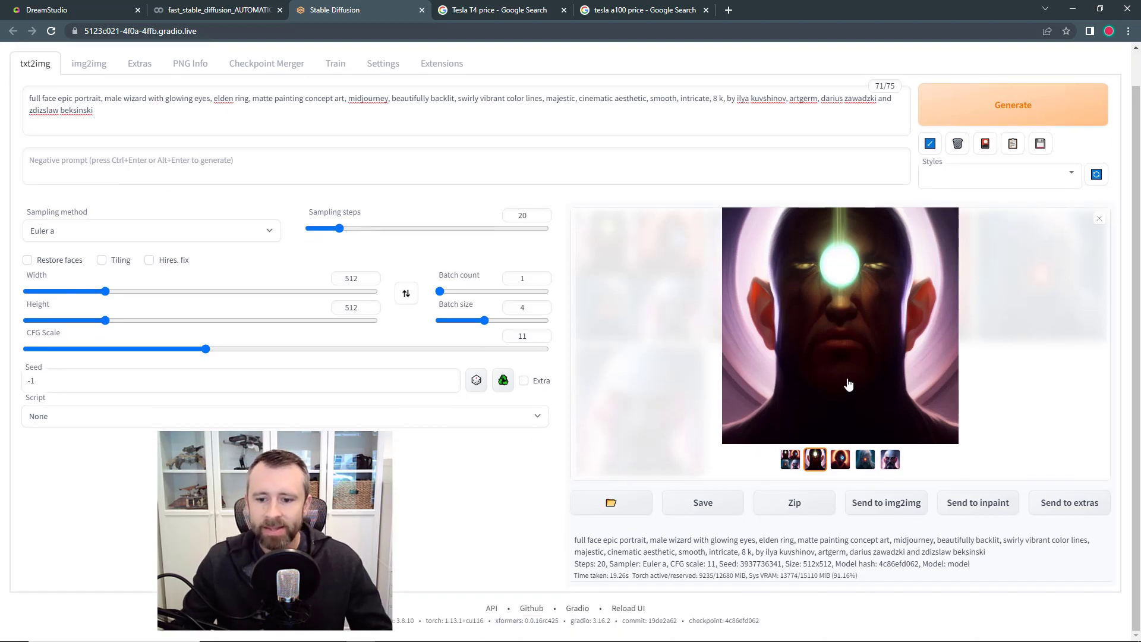
pyautogui.scroll(1, 832, 375)
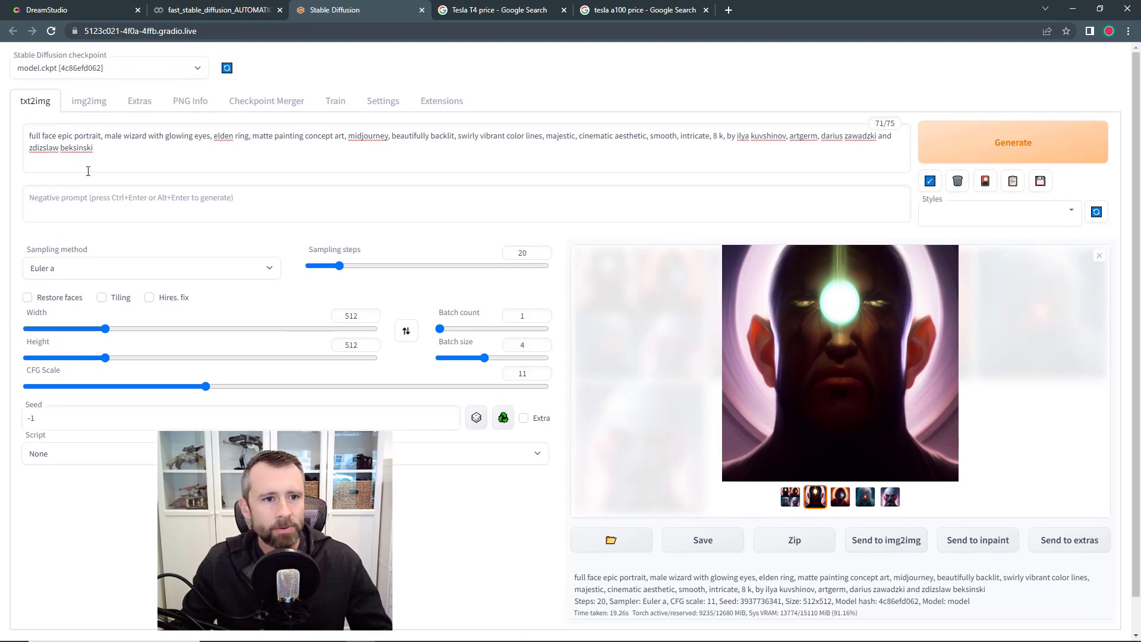
pyautogui.click(193, 105)
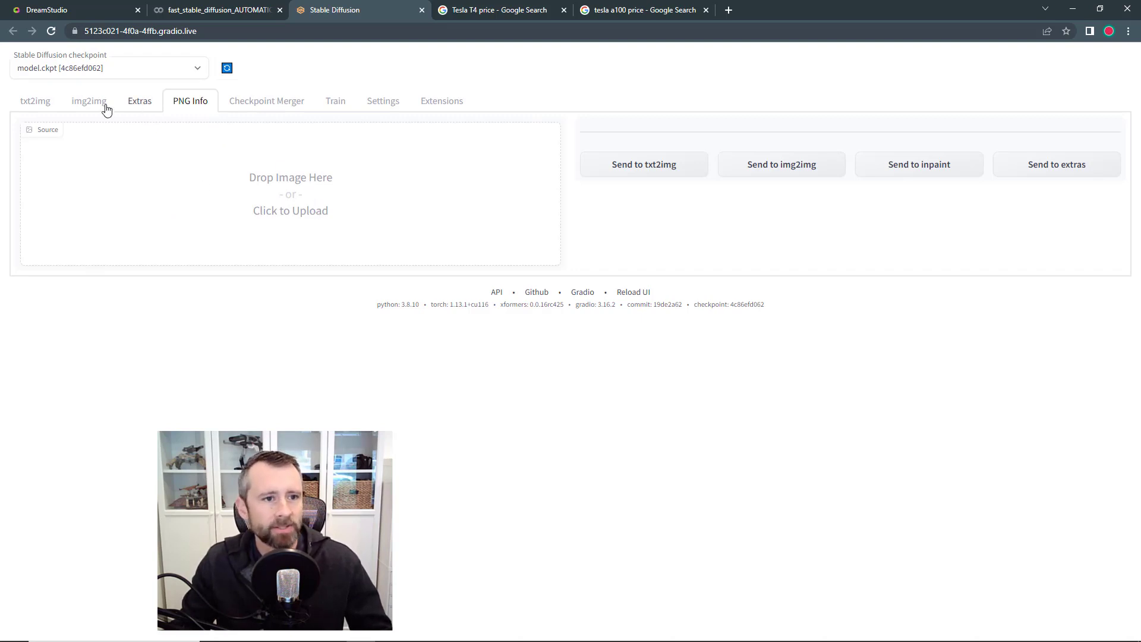
pyautogui.click(38, 104)
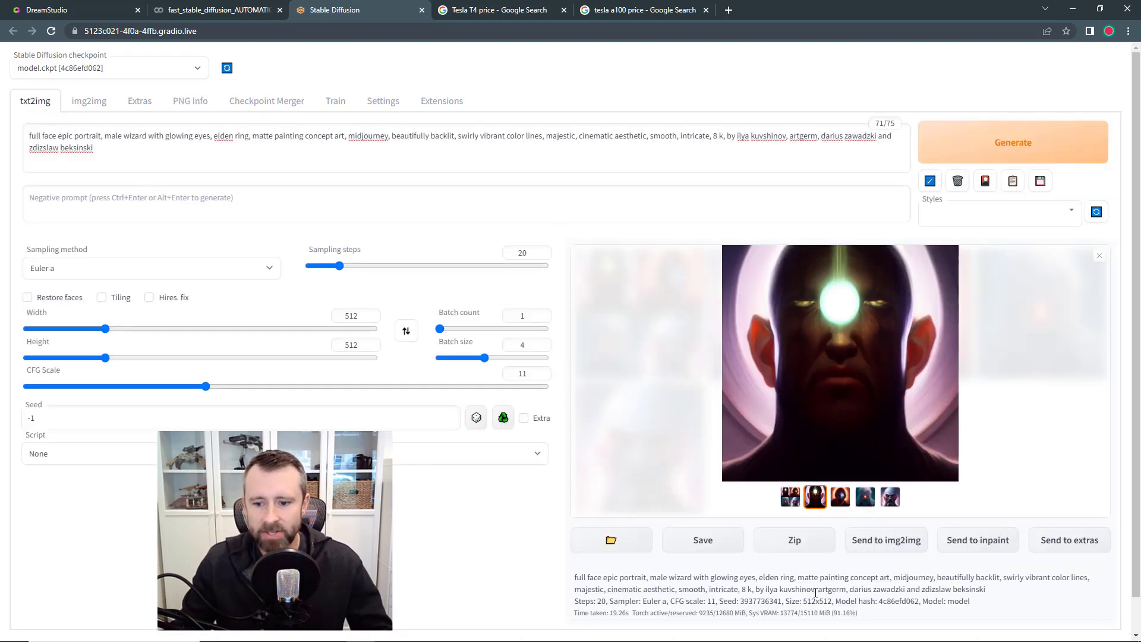
pyautogui.moveTo(782, 601); pyautogui.dragTo(742, 603)
pyautogui.hotkey('ctrl', 'c')
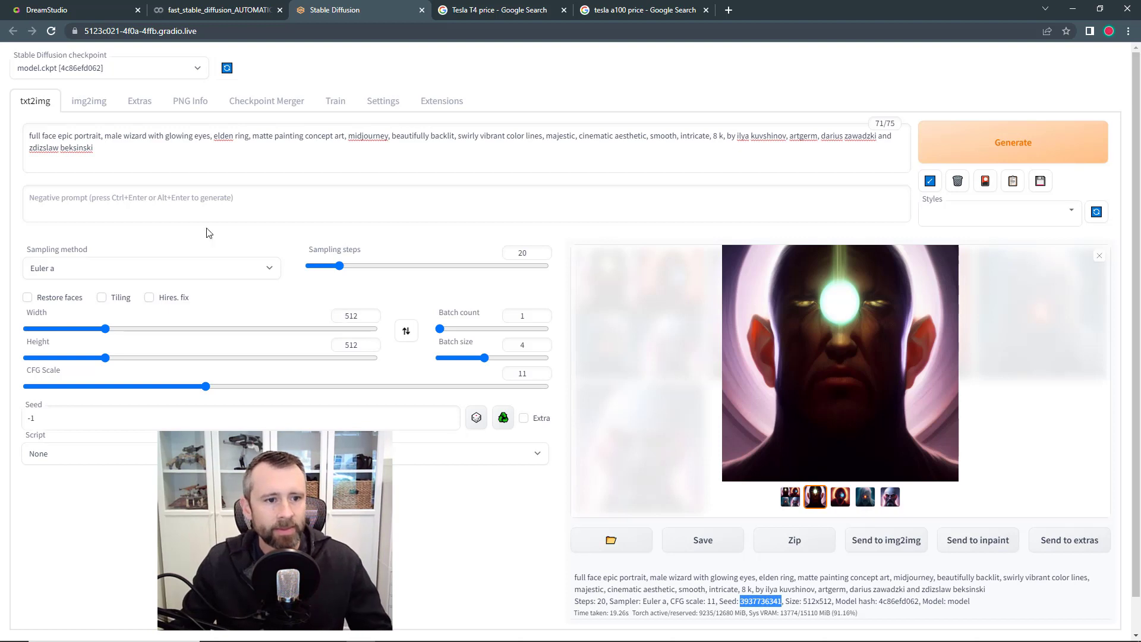
pyautogui.click(172, 197)
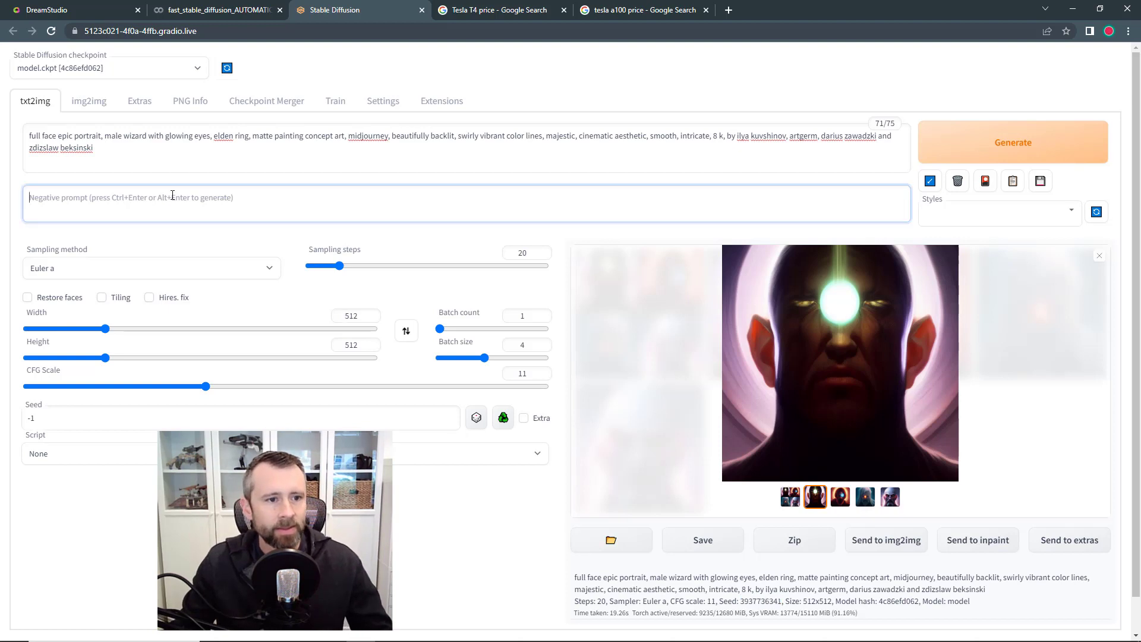
pyautogui.click(99, 413)
pyautogui.hotkey('ctrl', 'a')
pyautogui.press('BackSpace')
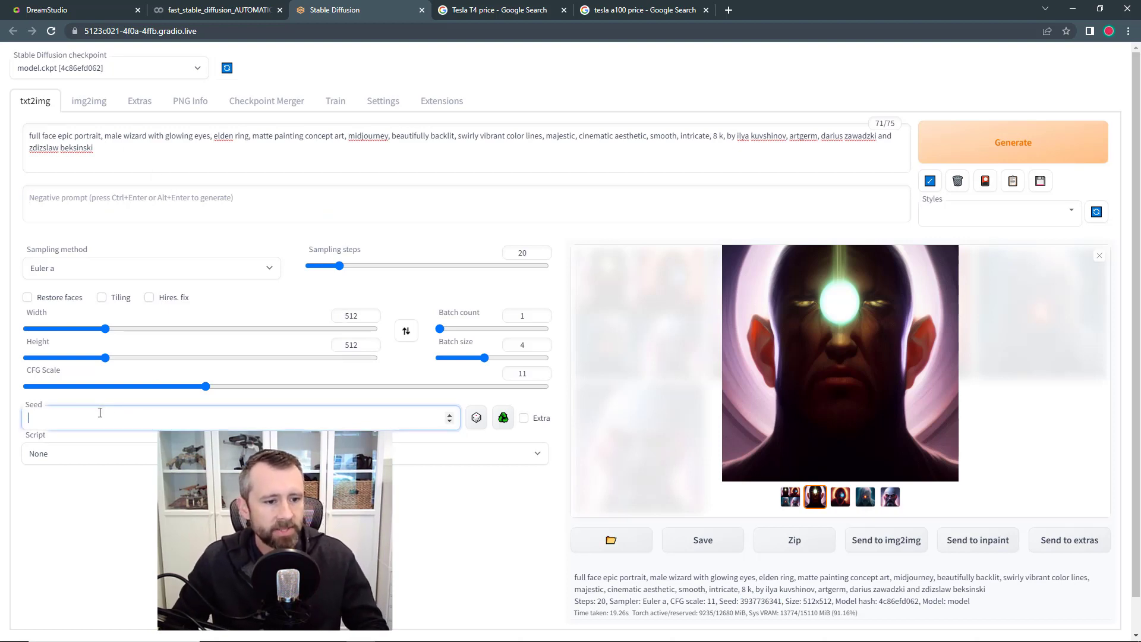
pyautogui.hotkey('ctrl', 'v')
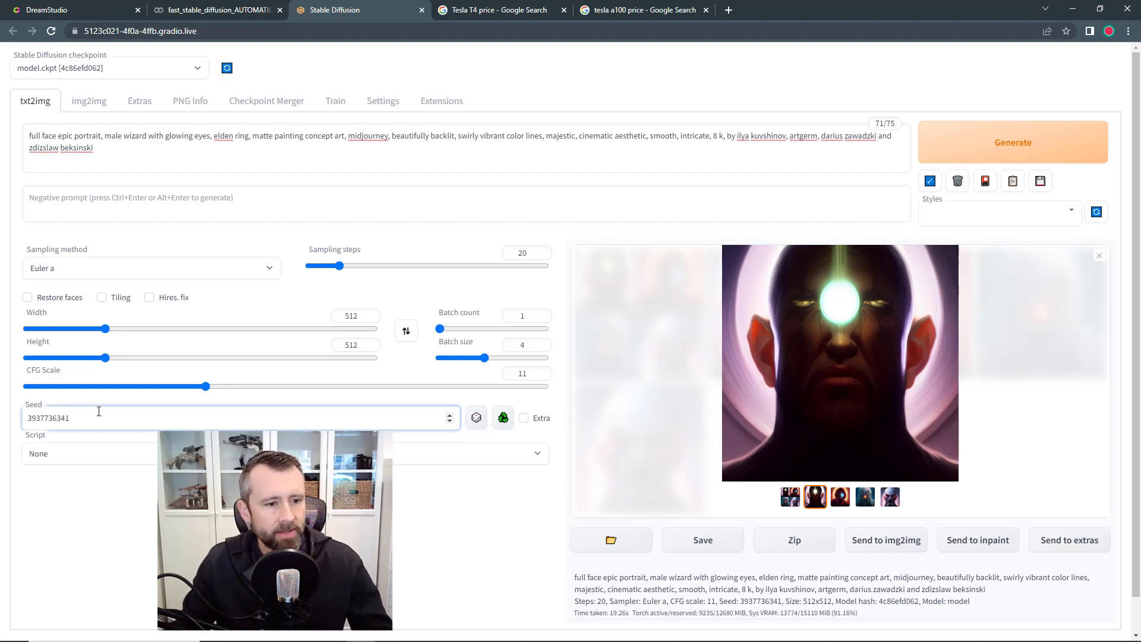
pyautogui.moveTo(484, 358); pyautogui.dragTo(440, 357)
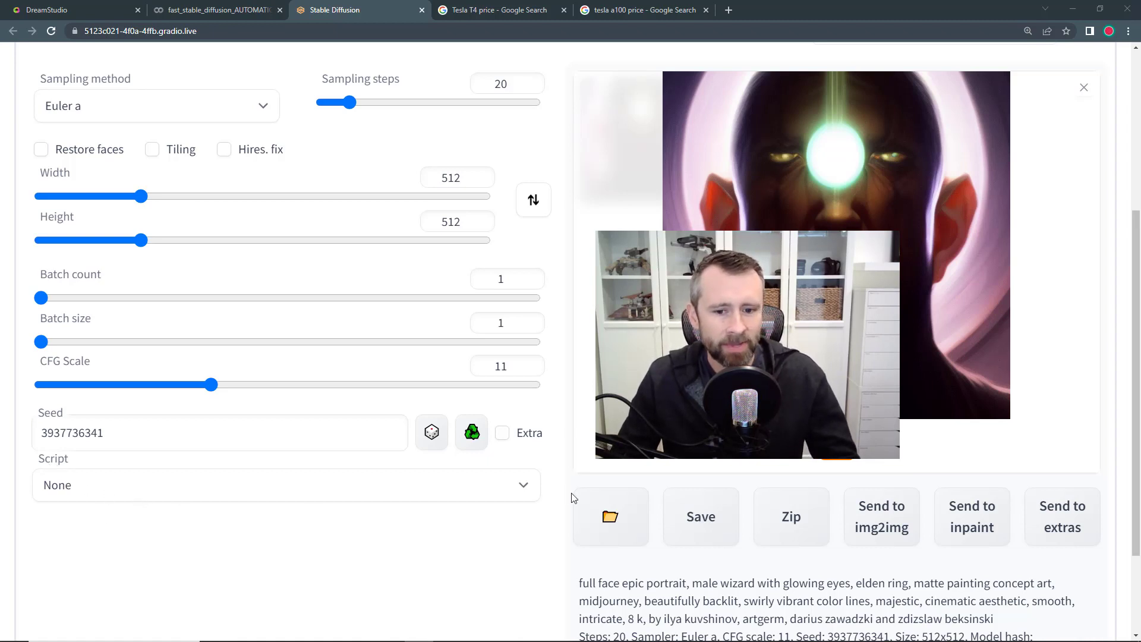
# - Select X/Y/Z plot in the Script dropdown
pyautogui.click(526, 486)
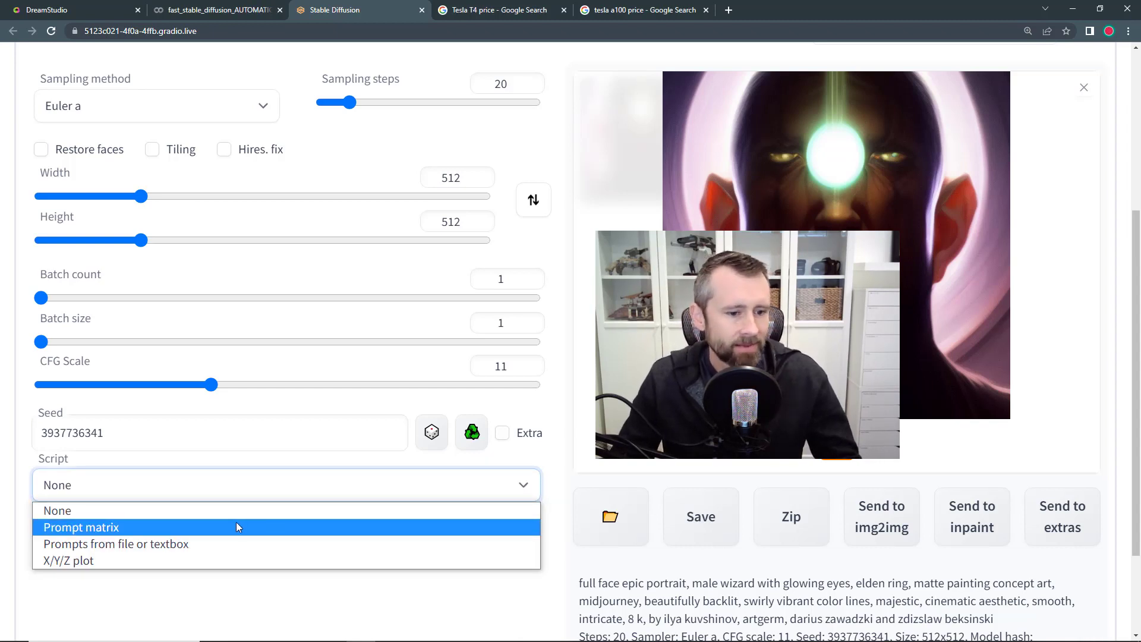
pyautogui.click(165, 561)
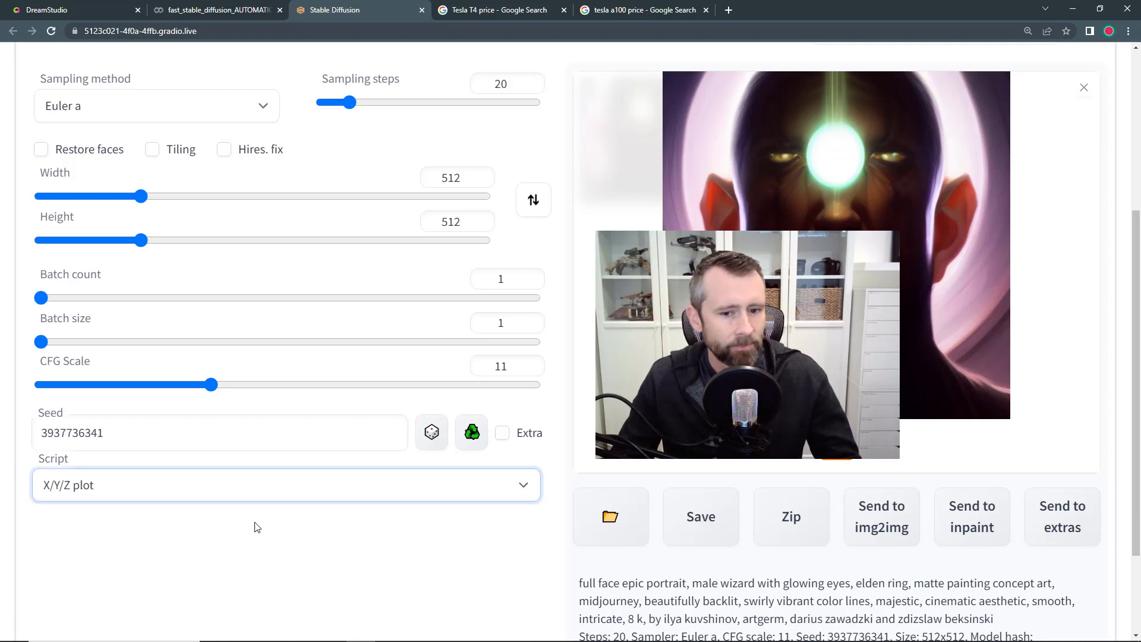
pyautogui.scroll(-1, 239, 486)
pyautogui.scroll(-2, 240, 487)
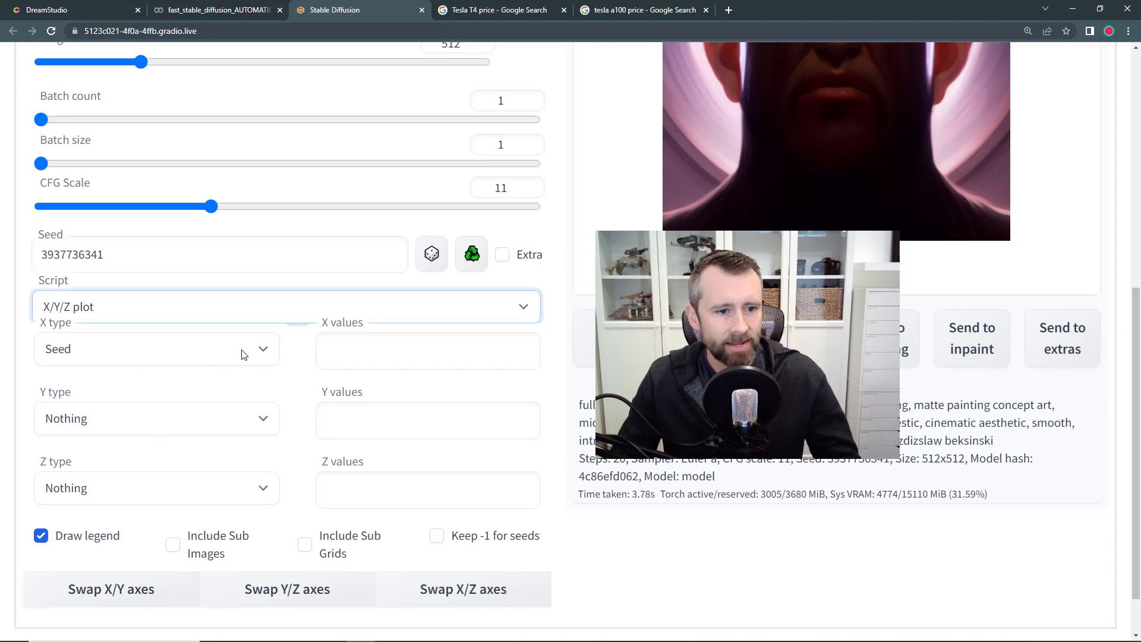
# - Set the X axis type to Steps and the Y axis type to CFG Scale
pyautogui.click(265, 357)
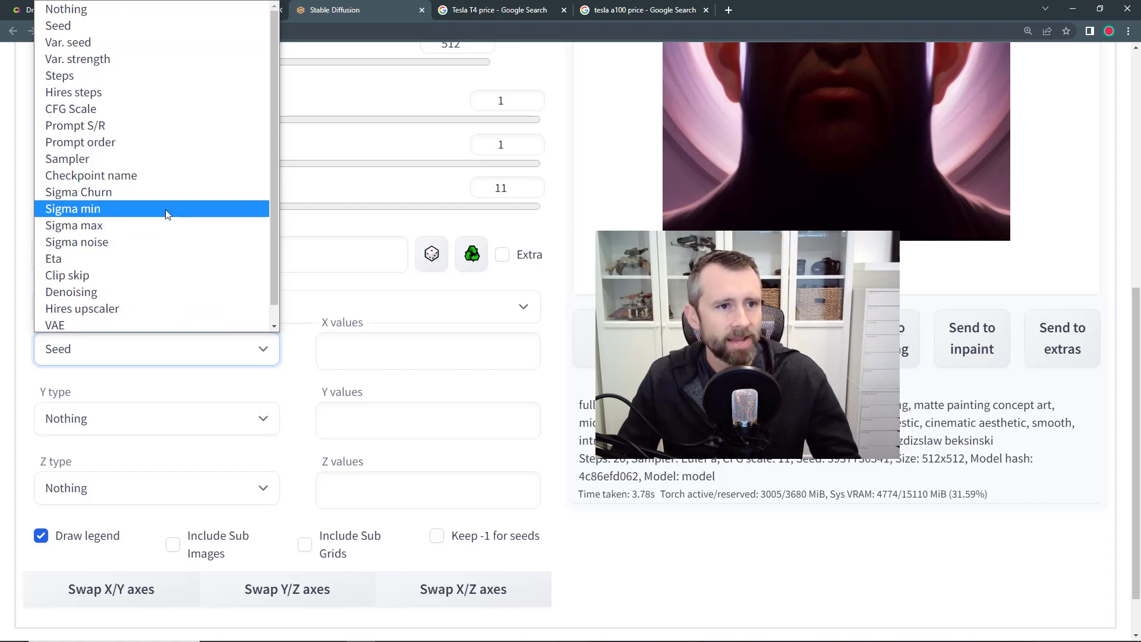
pyautogui.click(122, 79)
pyautogui.click(226, 423)
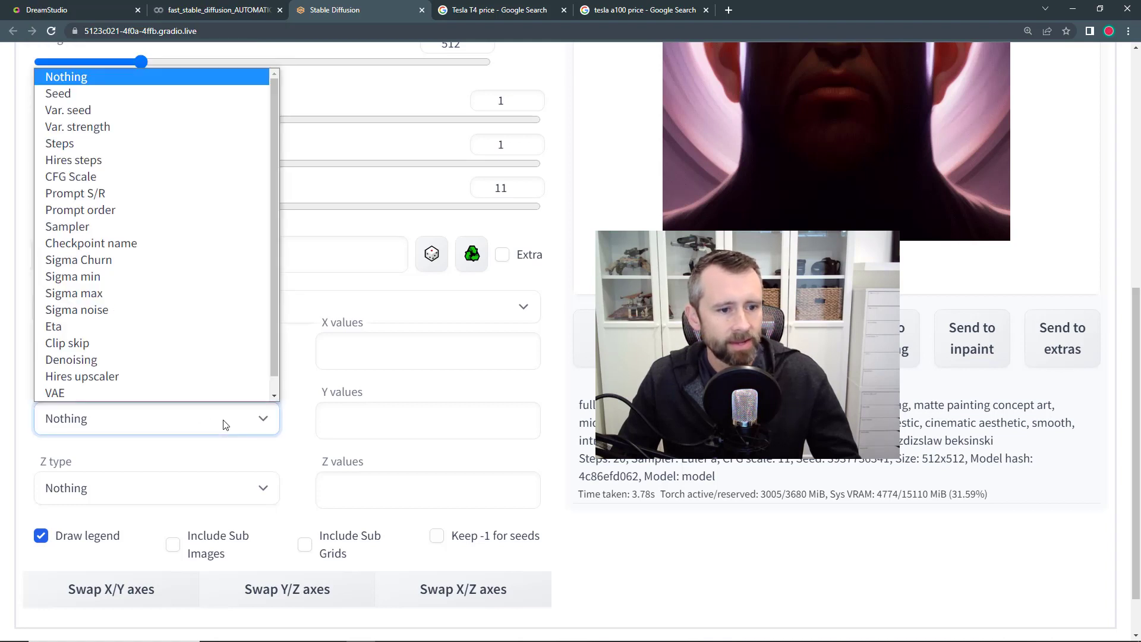
pyautogui.click(109, 178)
# - Enter X values 15, 25, 35, 50 and Y values 7, 9, 11, 13
pyautogui.click(371, 346)
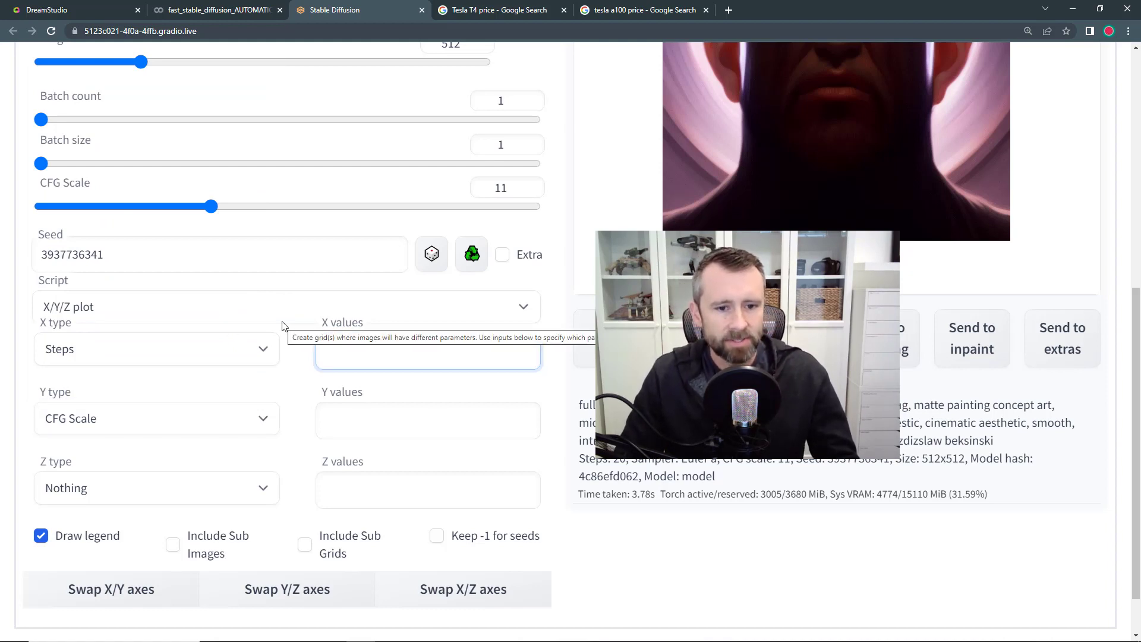
pyautogui.write('15, 25, 35, 50')
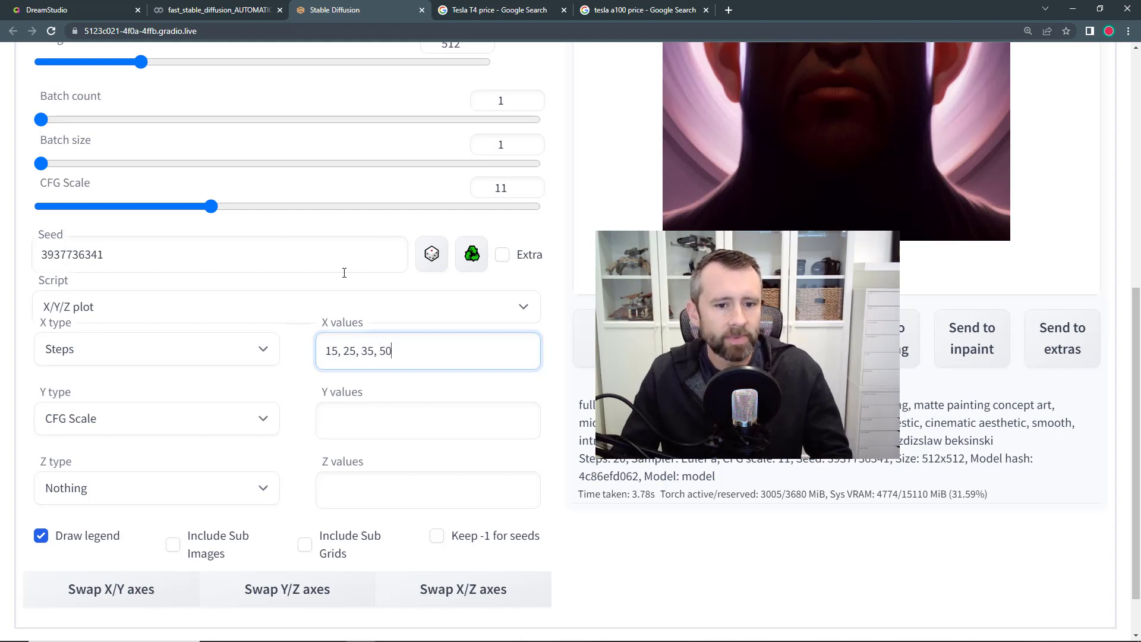
pyautogui.click(349, 426)
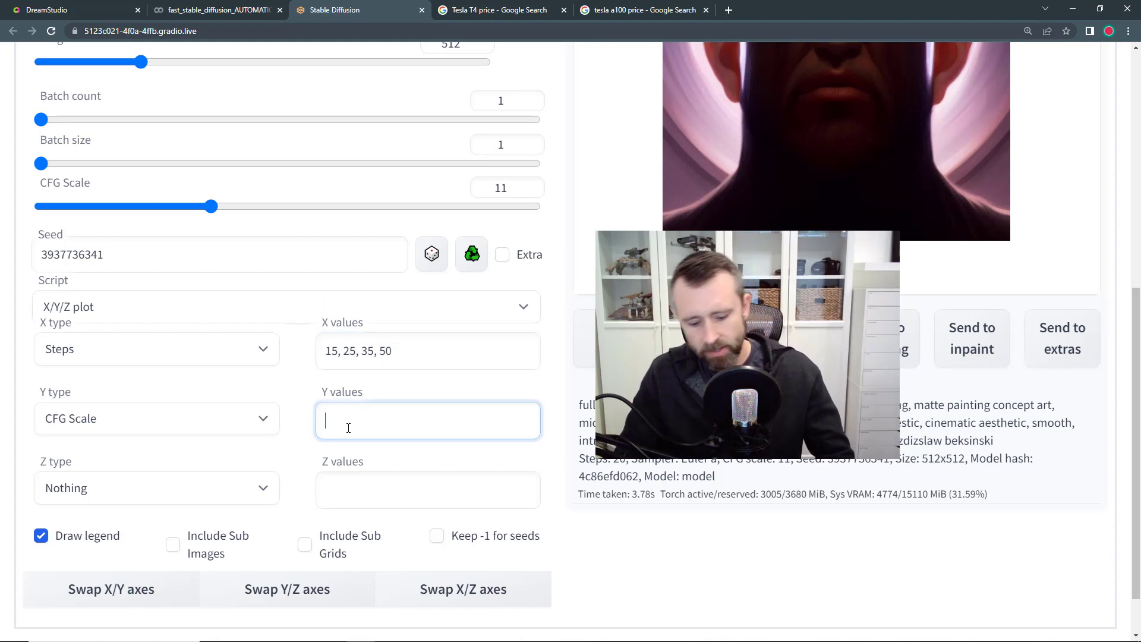
pyautogui.write('7, 9, 11, 13')
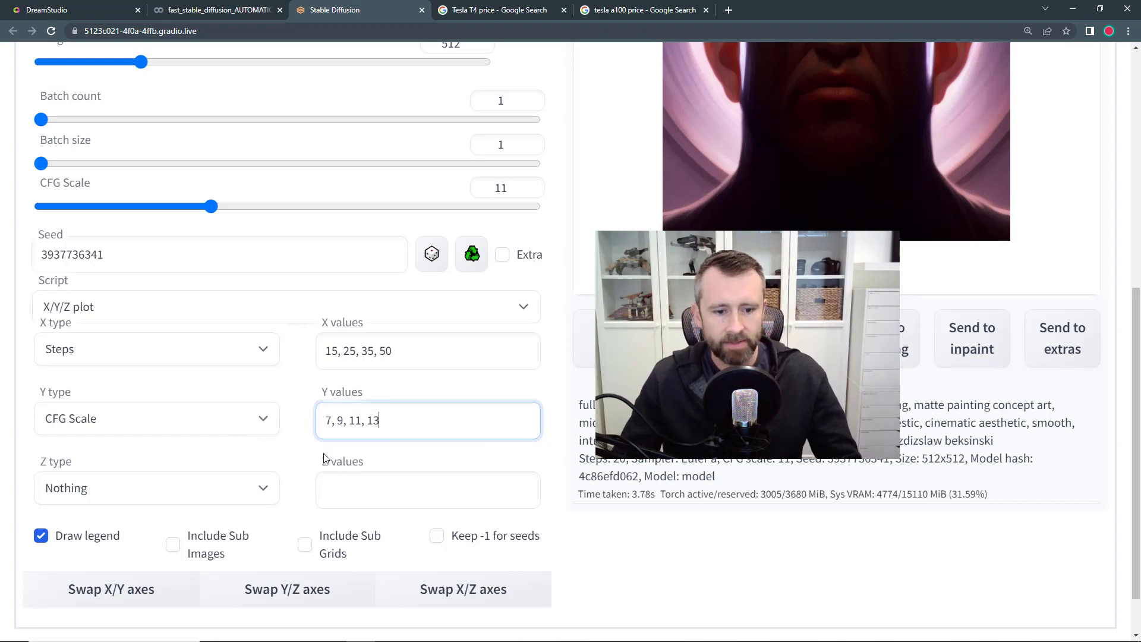
pyautogui.scroll(2, 440, 349)
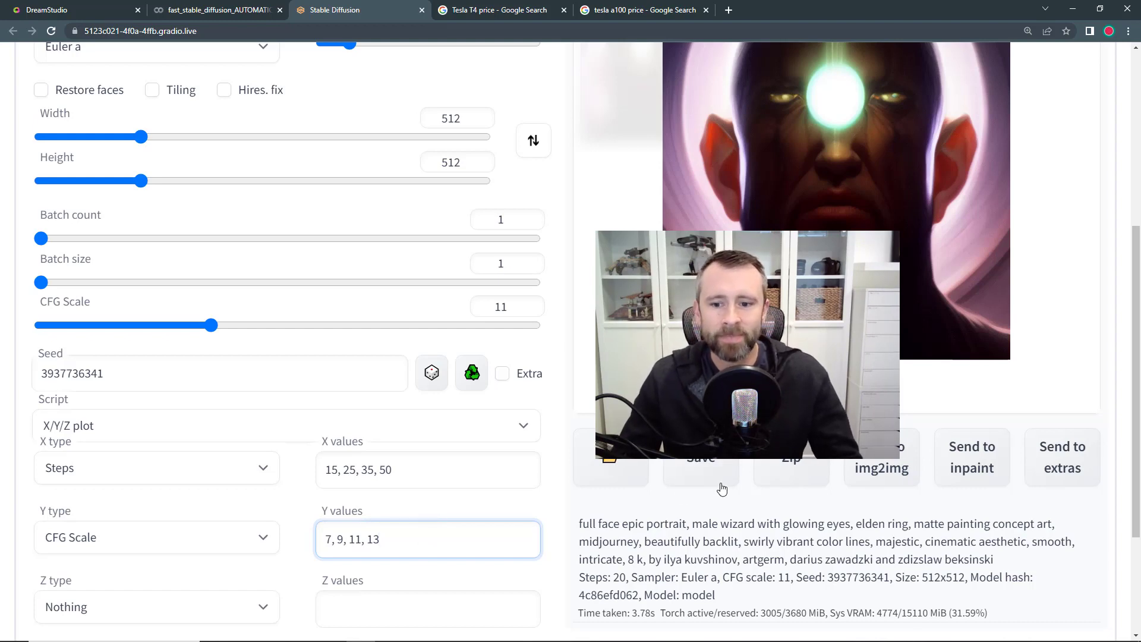
# - Generate the Steps-versus-CFG Scale grid of wizard portraits
pyautogui.scroll(5, 726, 479)
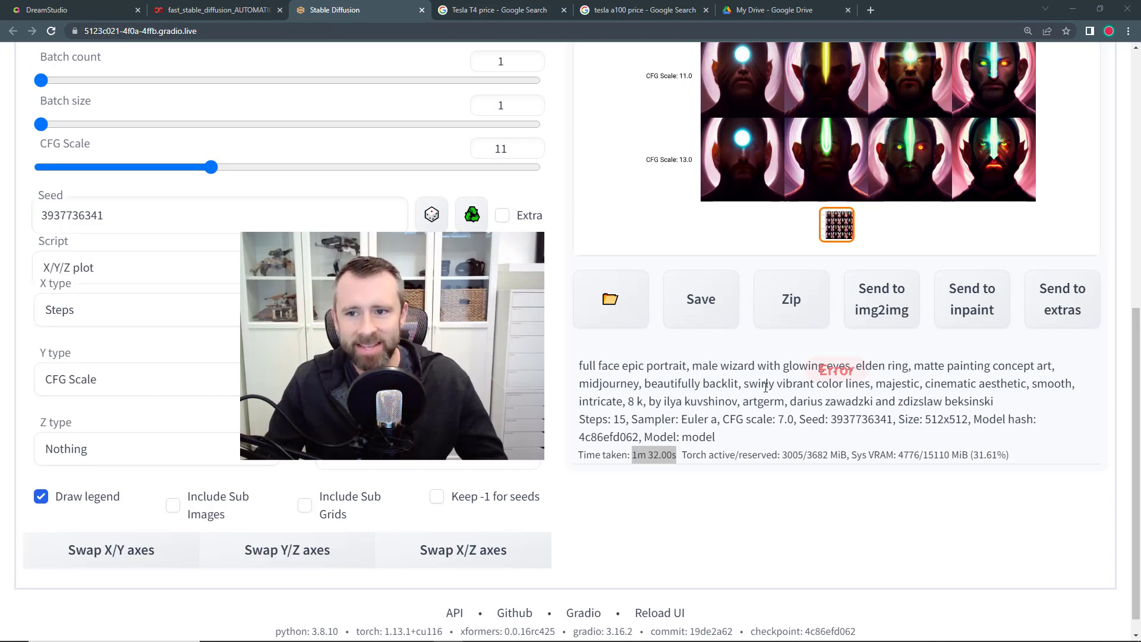
pyautogui.scroll(4, 766, 388)
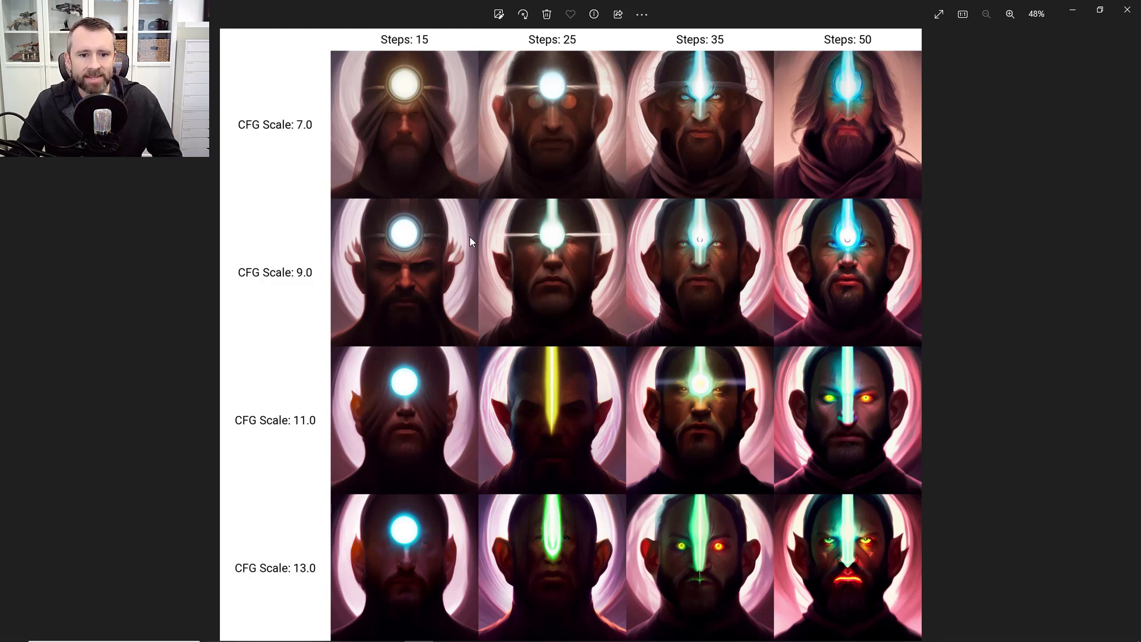
pyautogui.scroll(3, 393, 149)
pyautogui.scroll(3, 395, 157)
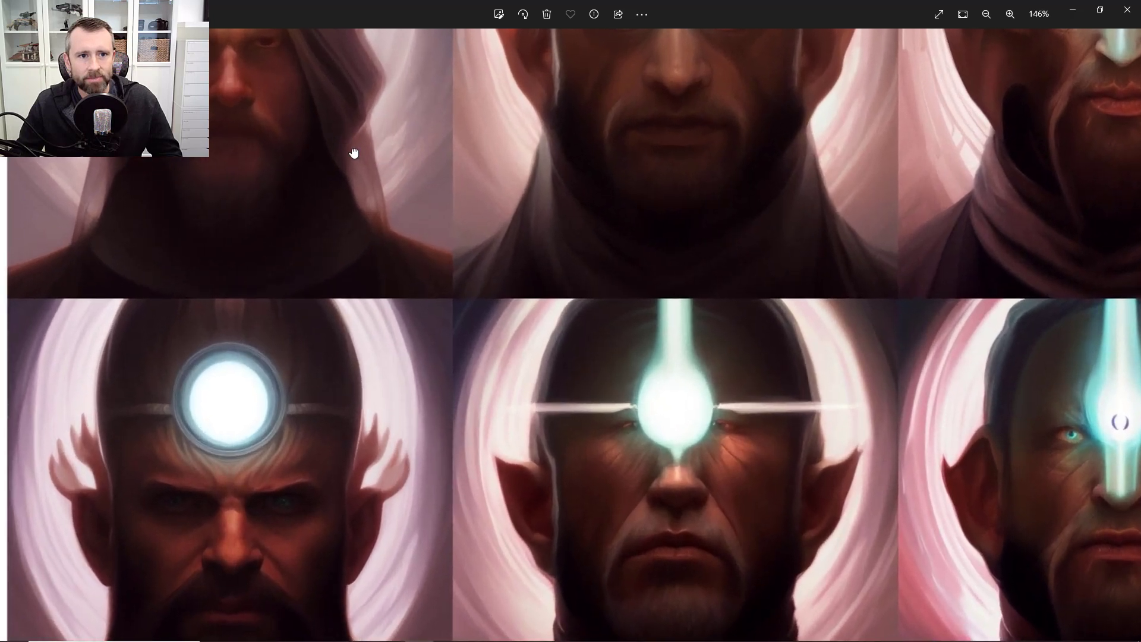
pyautogui.moveTo(354, 153); pyautogui.dragTo(618, 438)
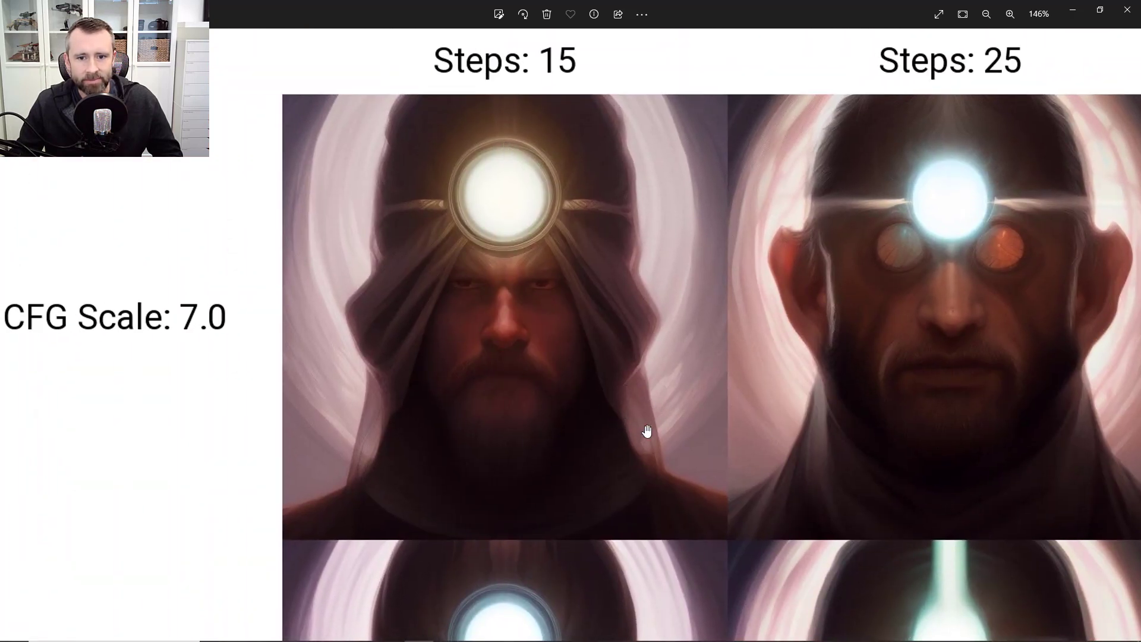
pyautogui.scroll(-6, 683, 405)
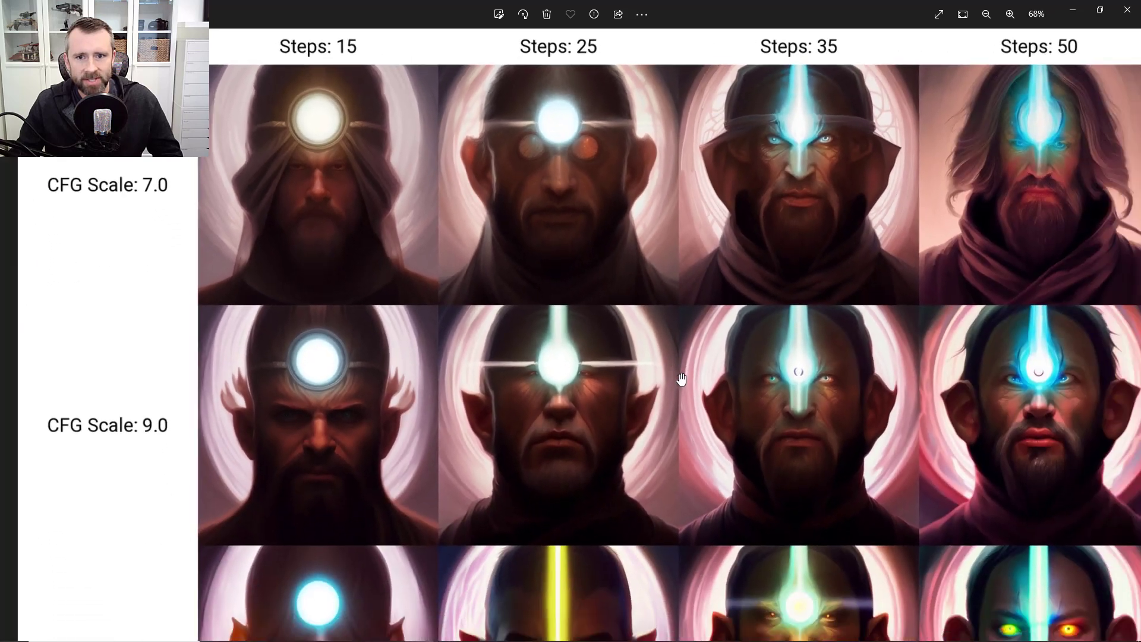
pyautogui.scroll(7, 957, 133)
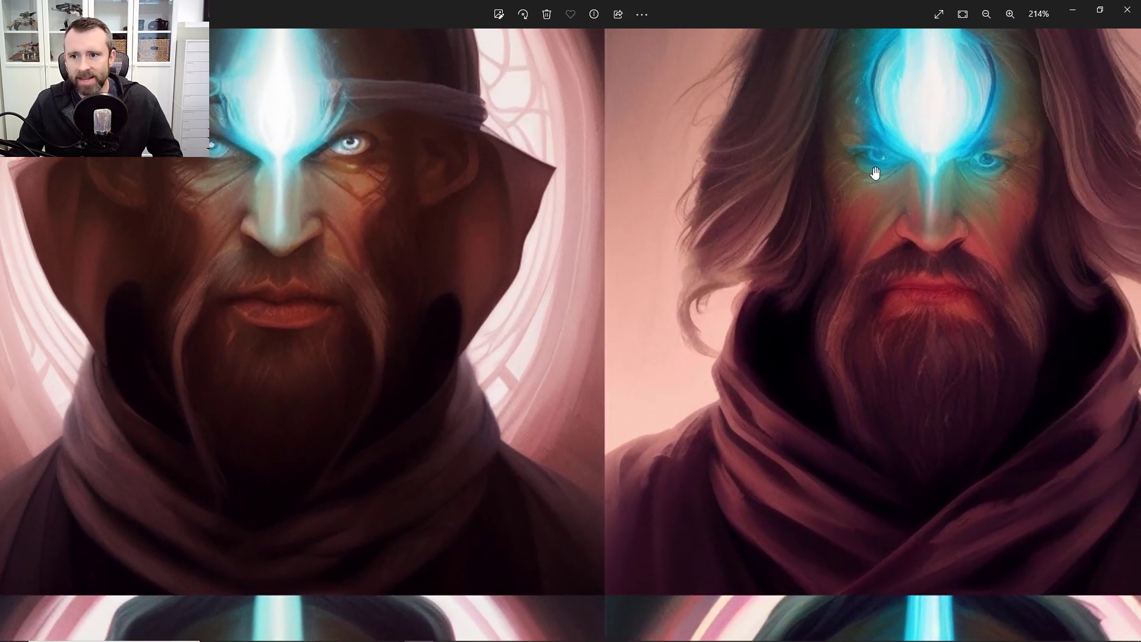
pyautogui.scroll(-4, 961, 223)
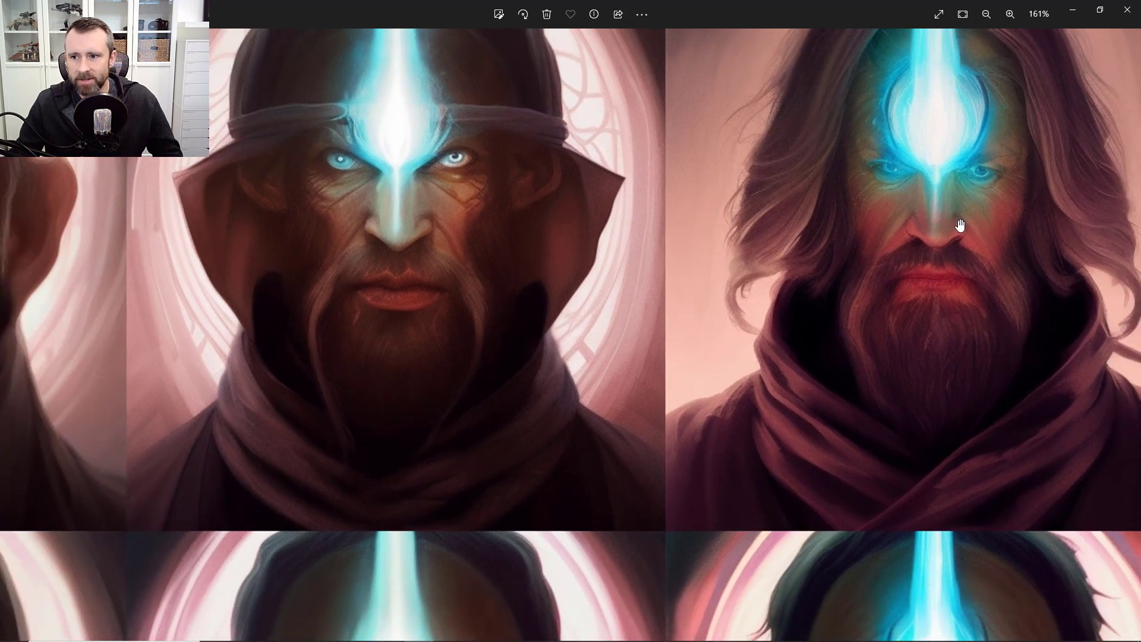
pyautogui.scroll(-4, 960, 222)
pyautogui.scroll(2, 858, 209)
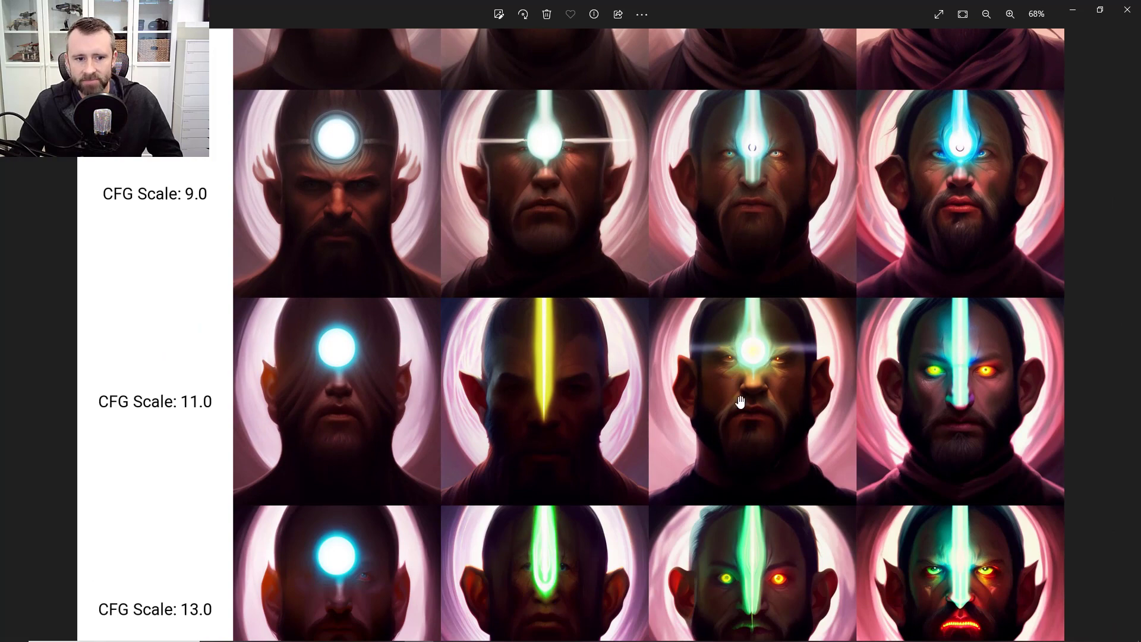
pyautogui.scroll(1, 799, 364)
pyautogui.scroll(4, 802, 365)
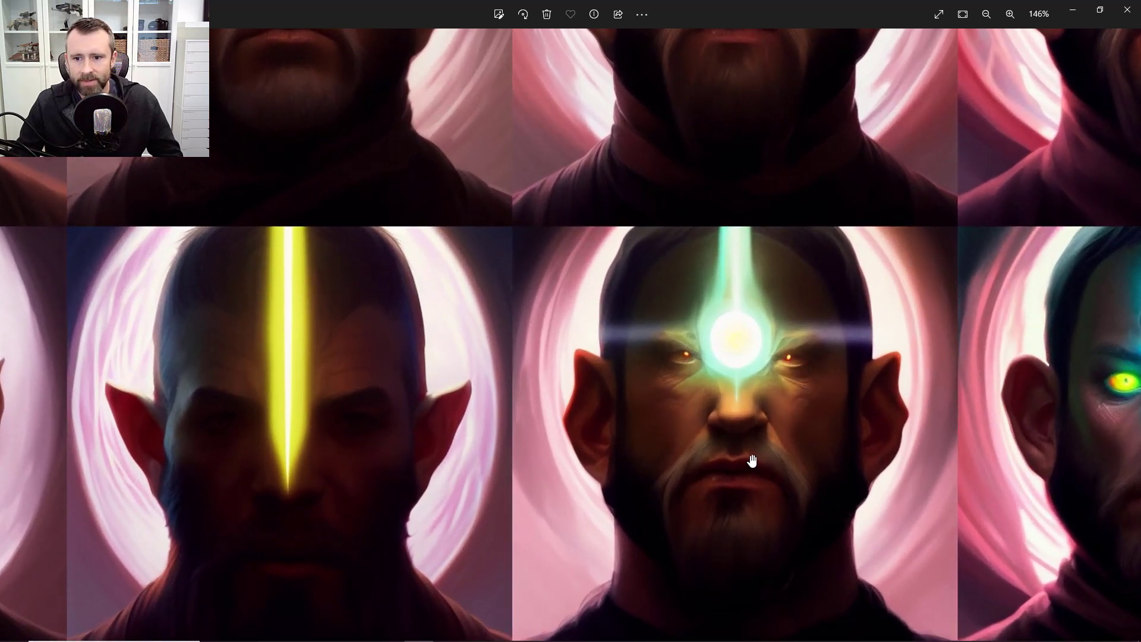
pyautogui.scroll(-5, 772, 370)
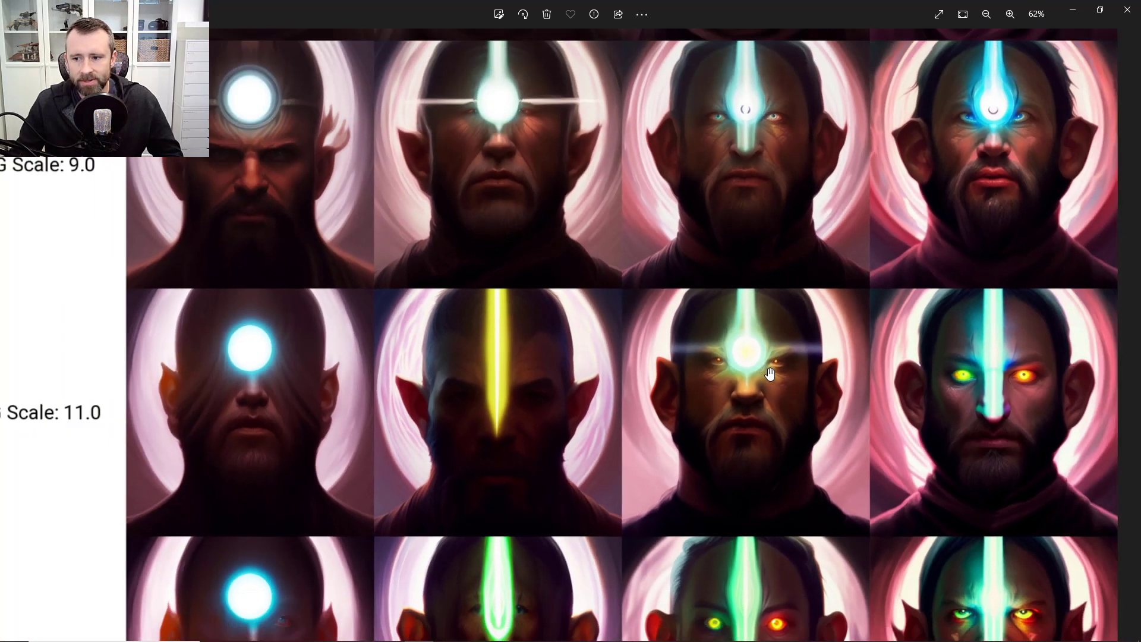
pyautogui.scroll(-1, 772, 370)
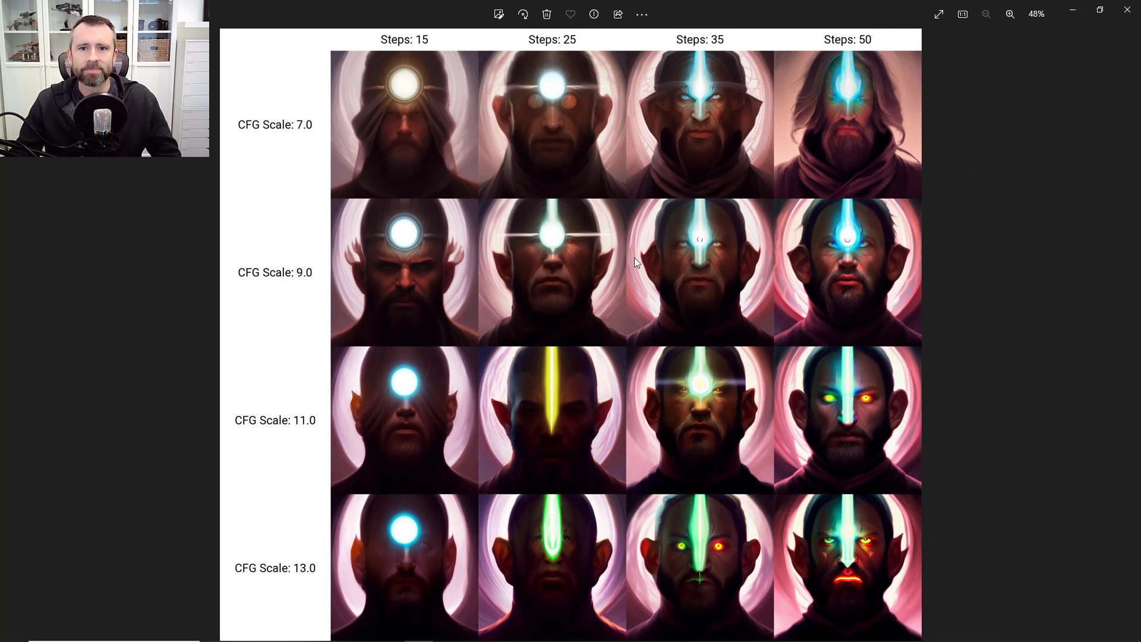